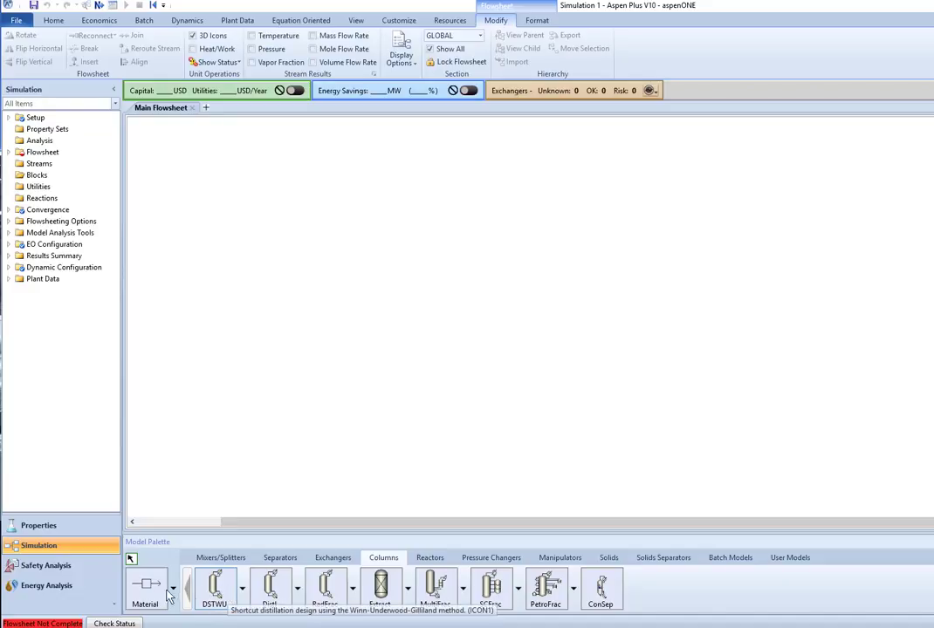
# Check the TOLUENE, BENZENE and CUMENE component list and confirm SRK as the global property method
pyautogui.click(54, 527)
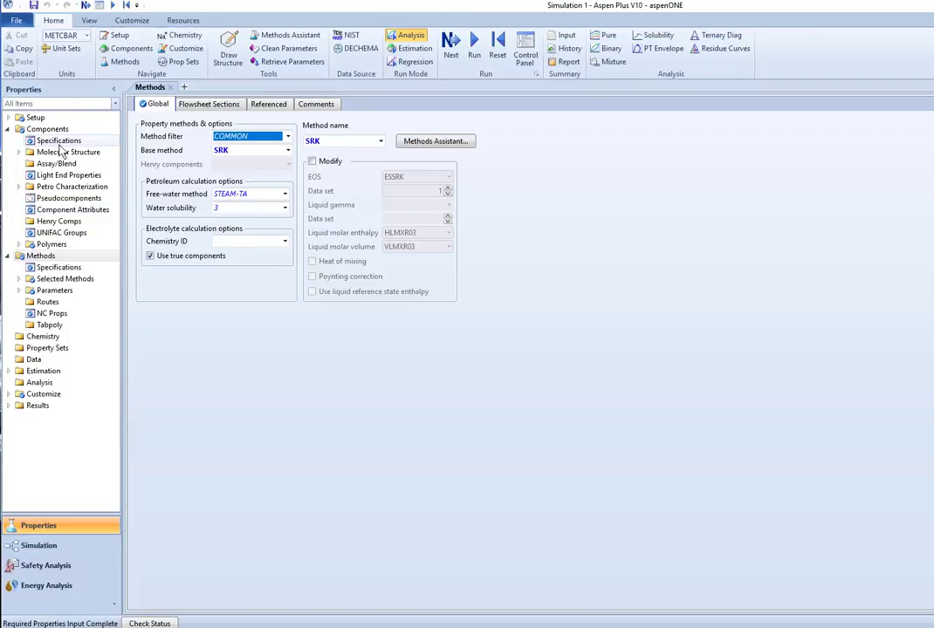
pyautogui.click(48, 130)
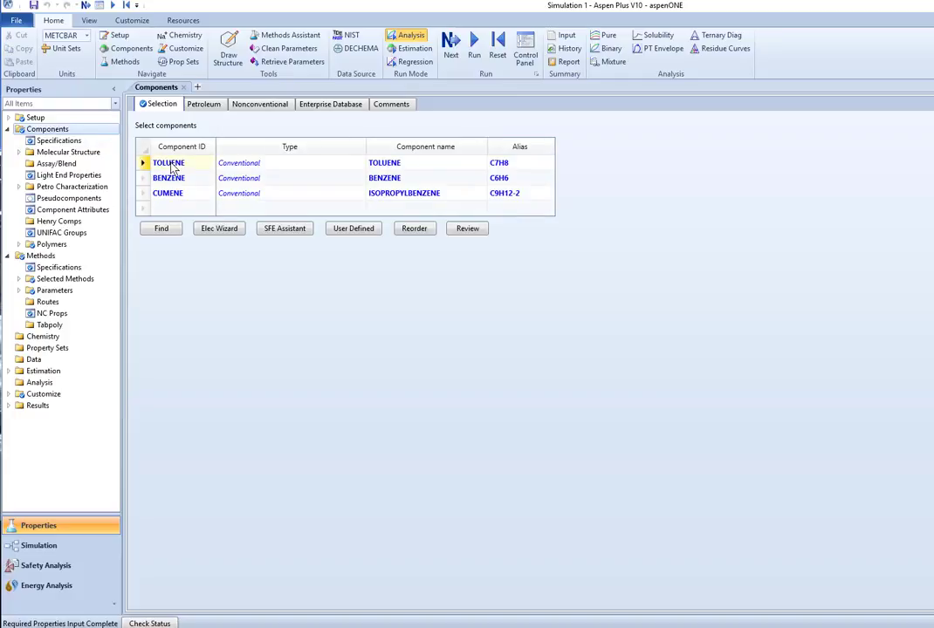
pyautogui.click(7, 255)
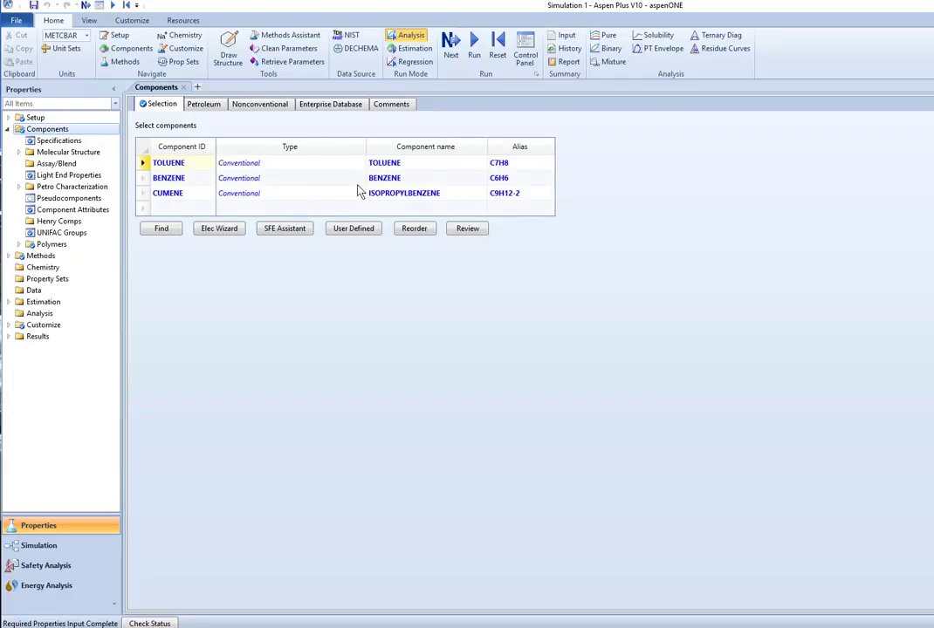
pyautogui.click(8, 256)
pyautogui.click(41, 255)
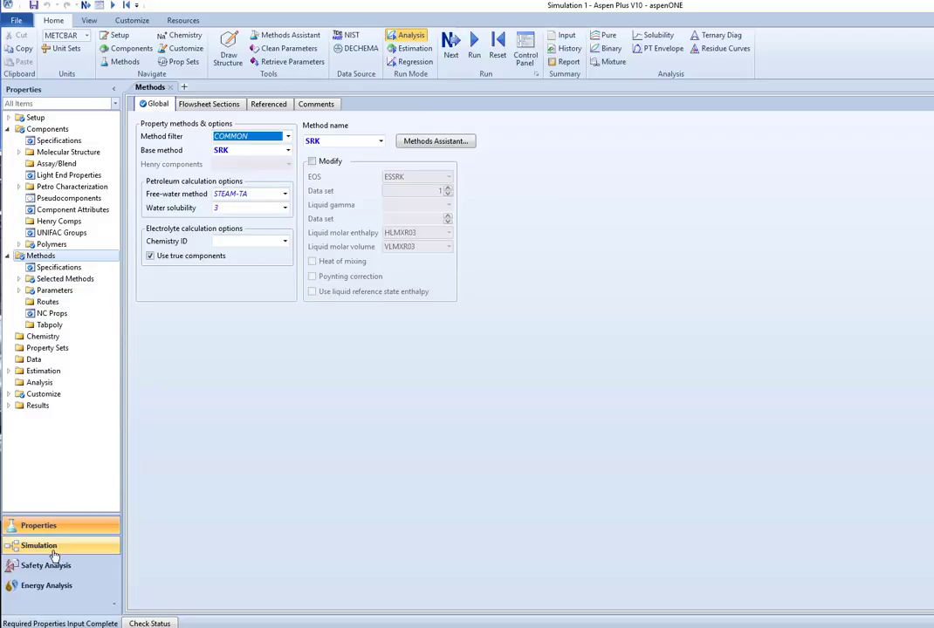
# Return to the empty Simulation flowsheet and show the Columns models in the Model Palette
pyautogui.click(26, 559)
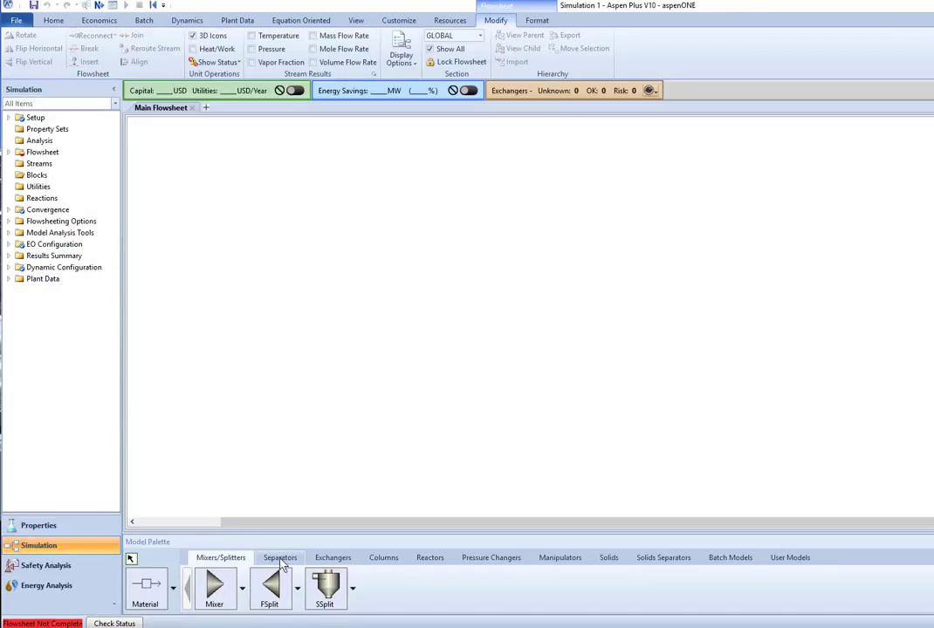
pyautogui.click(383, 559)
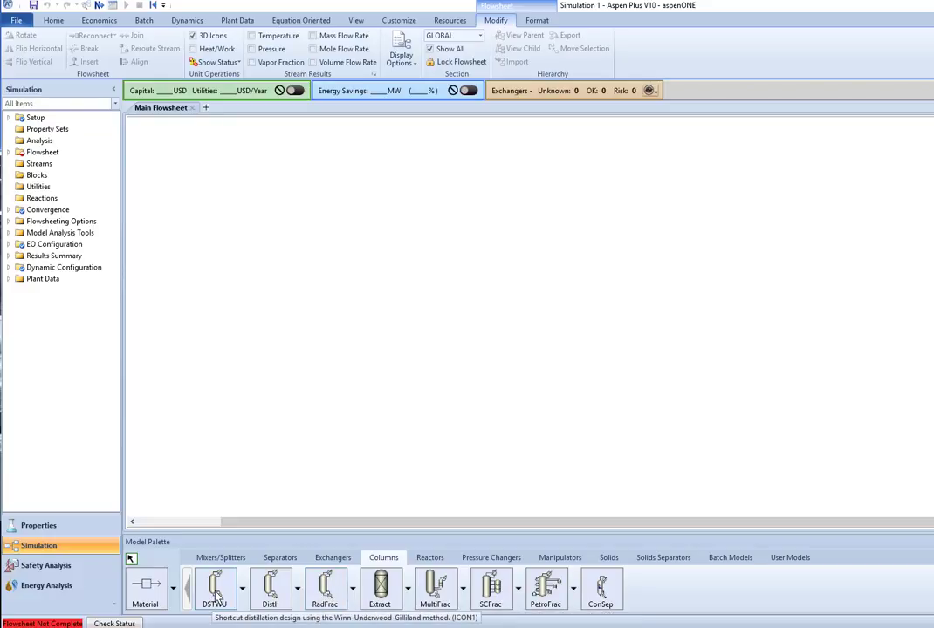
# Place DSTWU shortcut column B1 on the flowsheet and bring up its blank Specifications form
pyautogui.click(217, 595)
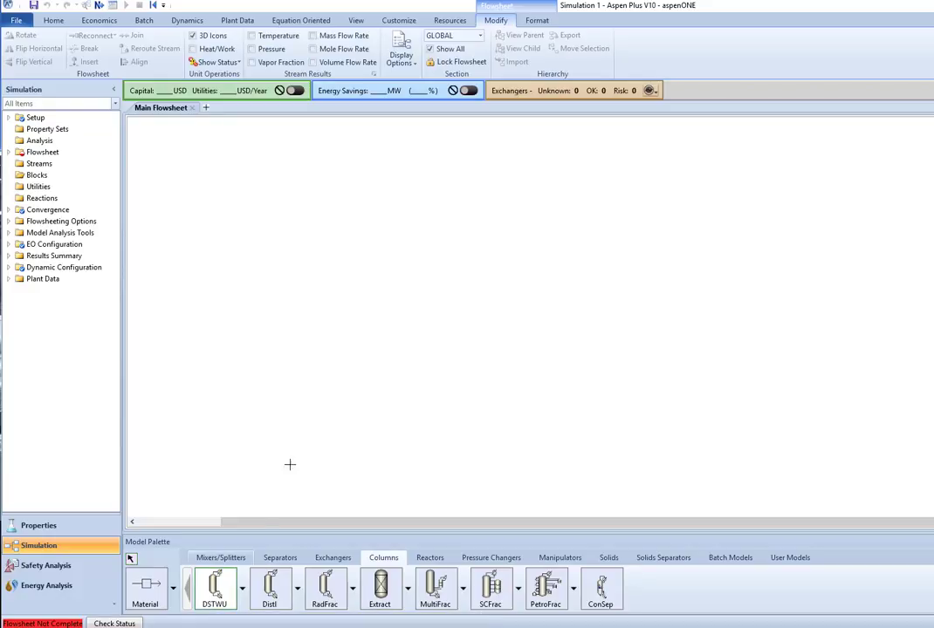
pyautogui.click(334, 314)
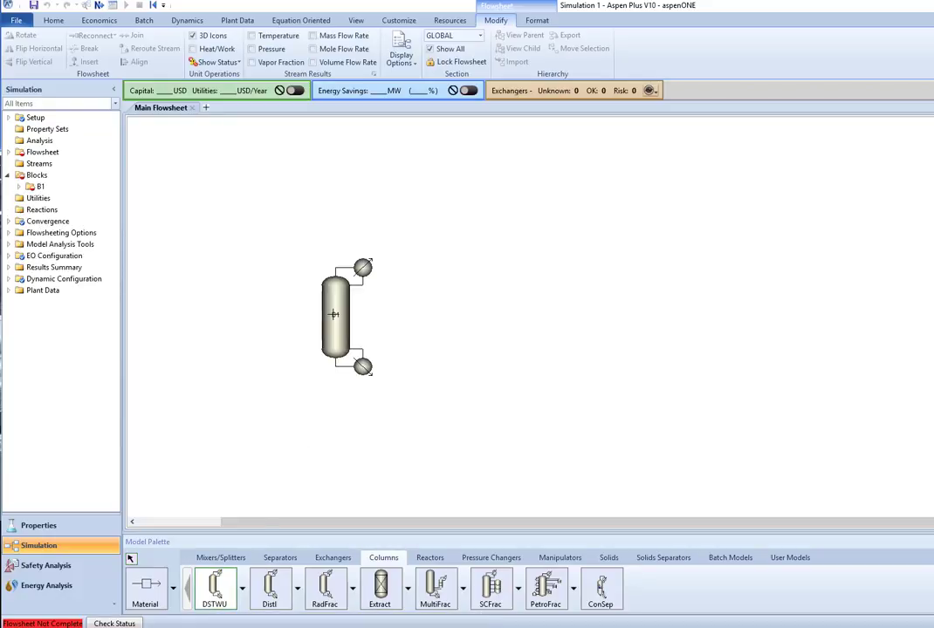
pyautogui.click(131, 558)
pyautogui.doubleClick(333, 313)
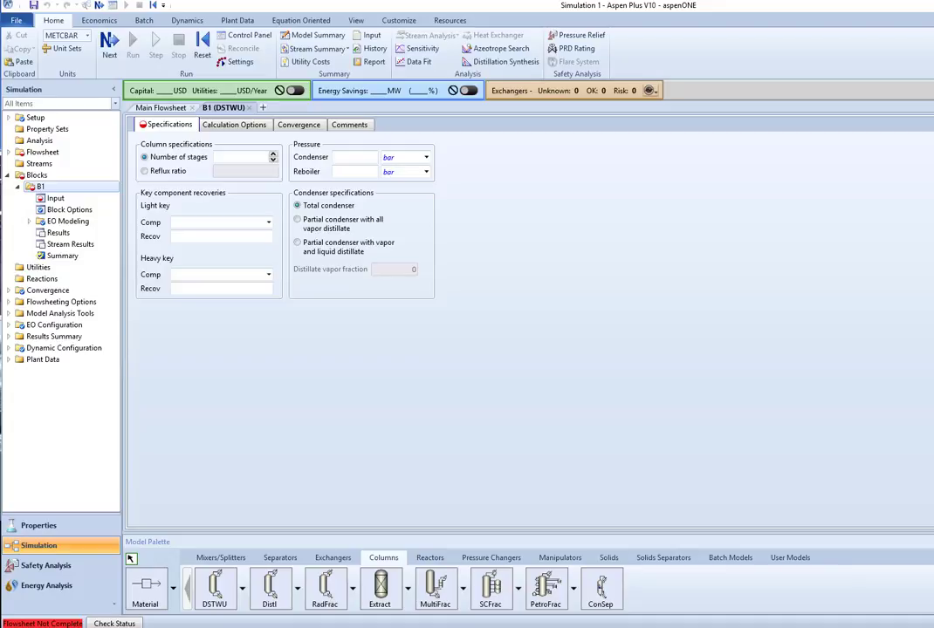
# Show page 3 of '02a DSTWU - Shortcut Distillation.pdf' for the reflux ratio and pressure values
pyautogui.hotkey('alt', 'Tab')
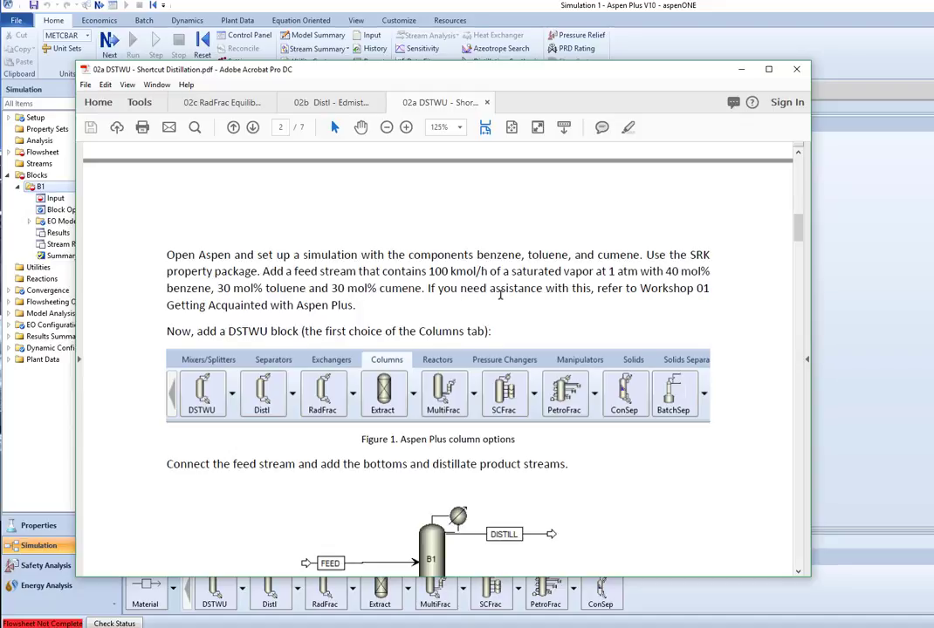
pyautogui.scroll(-4, 390, 267)
pyautogui.scroll(-10, 392, 280)
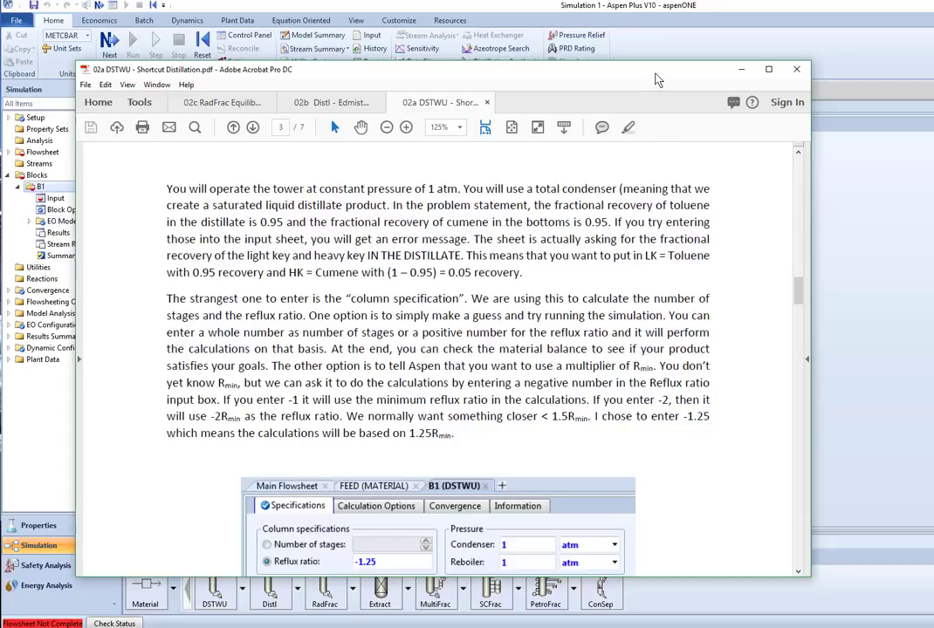
# Back in Aspen, specify column B1 by a reflux ratio of -1.25
pyautogui.moveTo(653, 72); pyautogui.dragTo(644, 74)
pyautogui.click(732, 72)
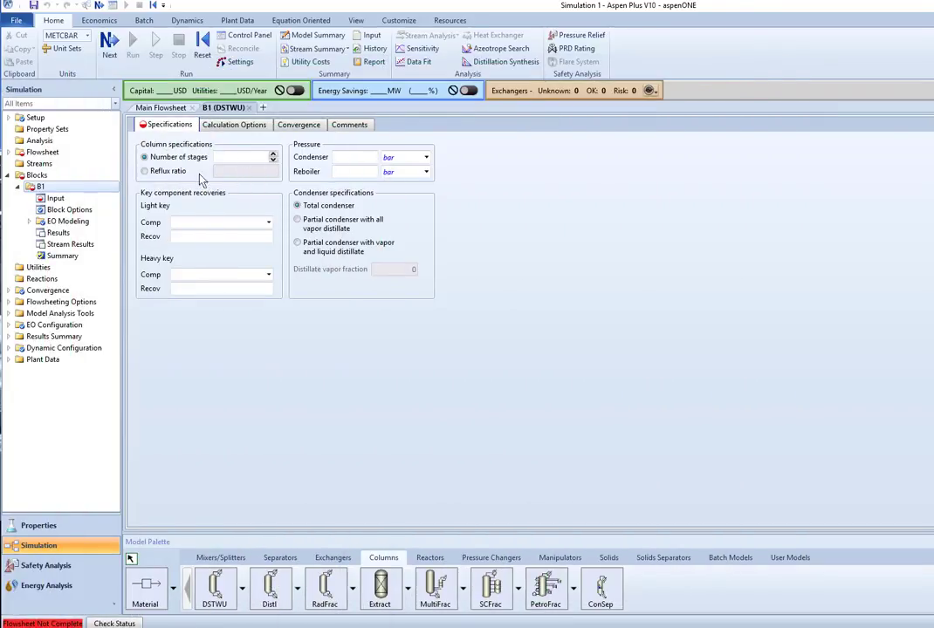
pyautogui.click(145, 172)
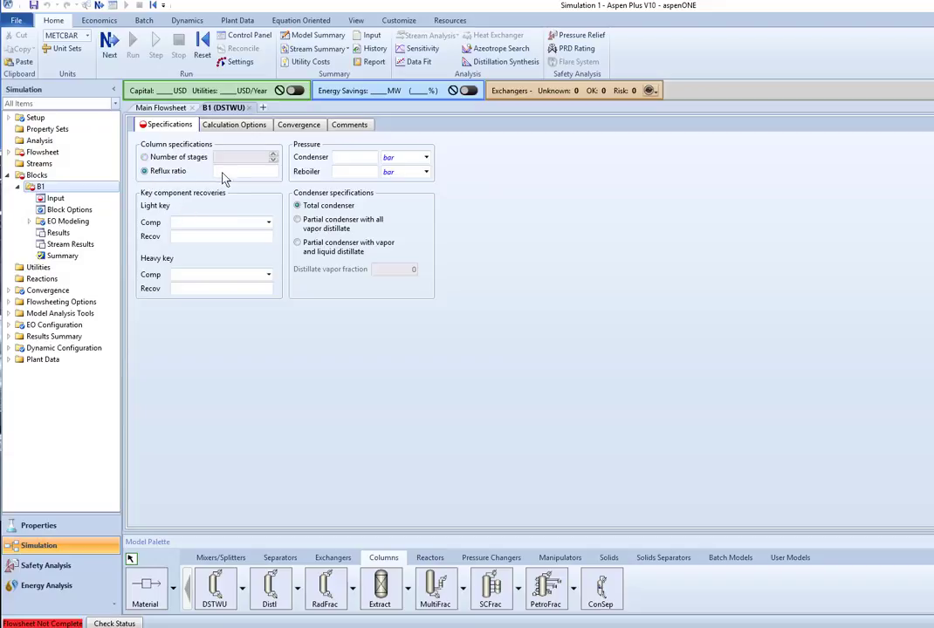
pyautogui.click(224, 171)
pyautogui.write('-1.25')
# Set TOLUENE as light key with recovery 0.95 and CUMENE as heavy key with recovery 0.05
pyautogui.click(268, 224)
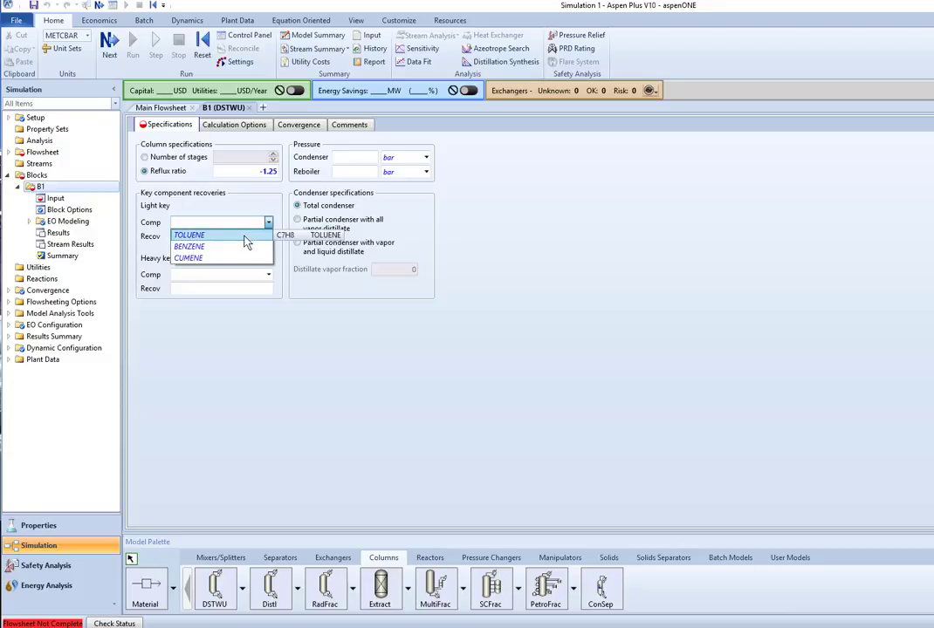
pyautogui.click(238, 241)
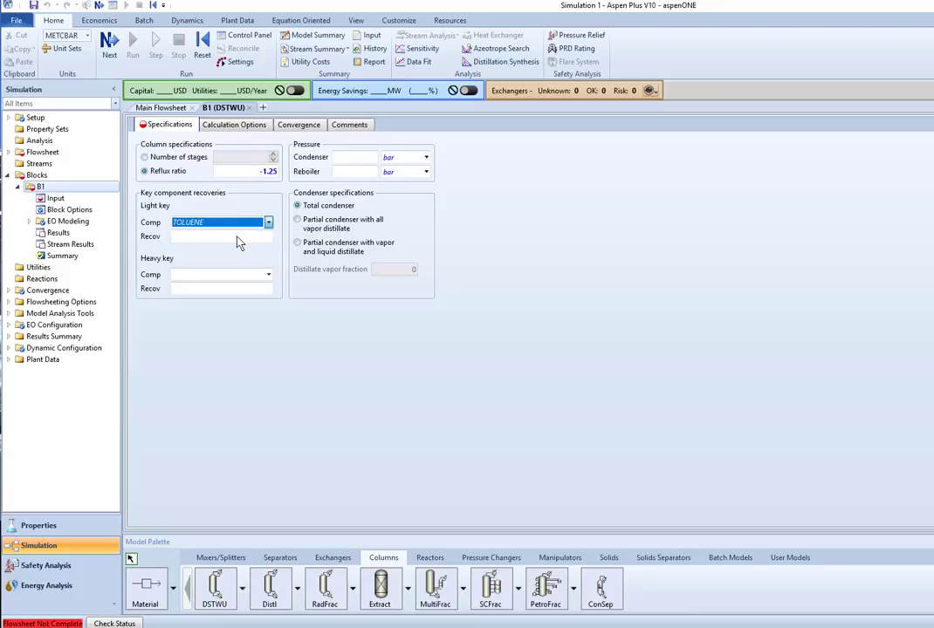
pyautogui.click(234, 237)
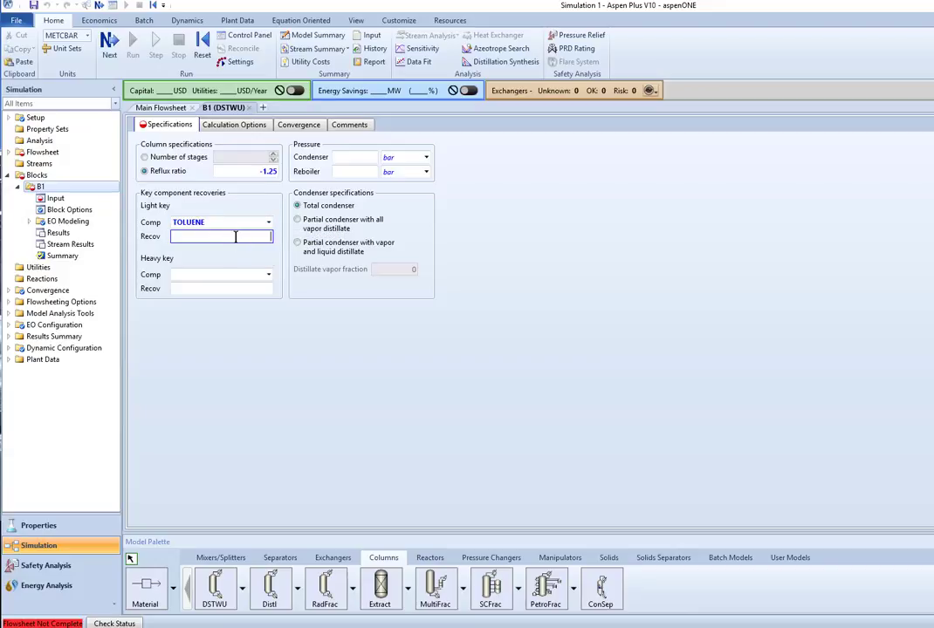
pyautogui.write('0.95')
pyautogui.press('Return')
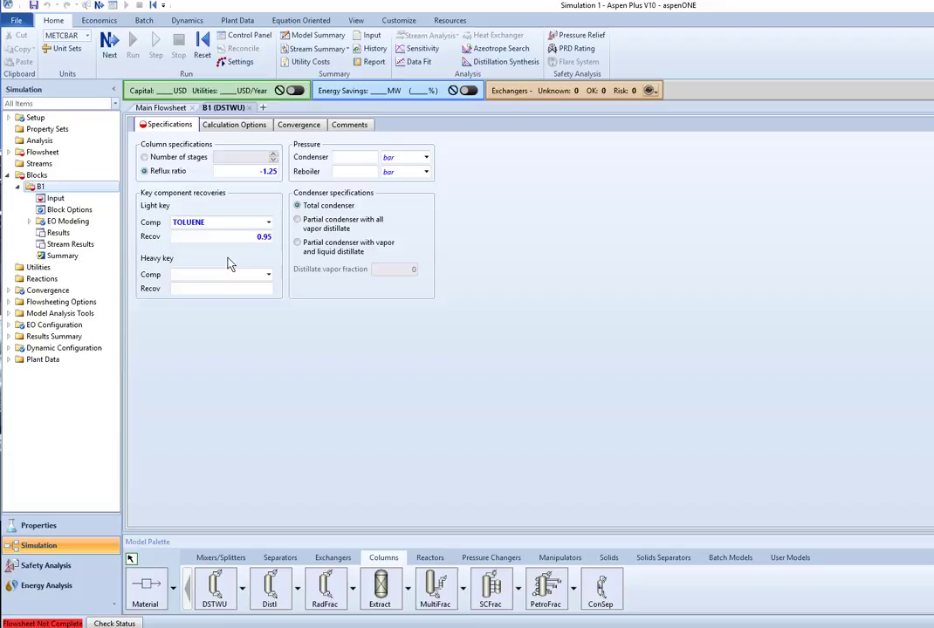
pyautogui.click(268, 276)
pyautogui.click(222, 311)
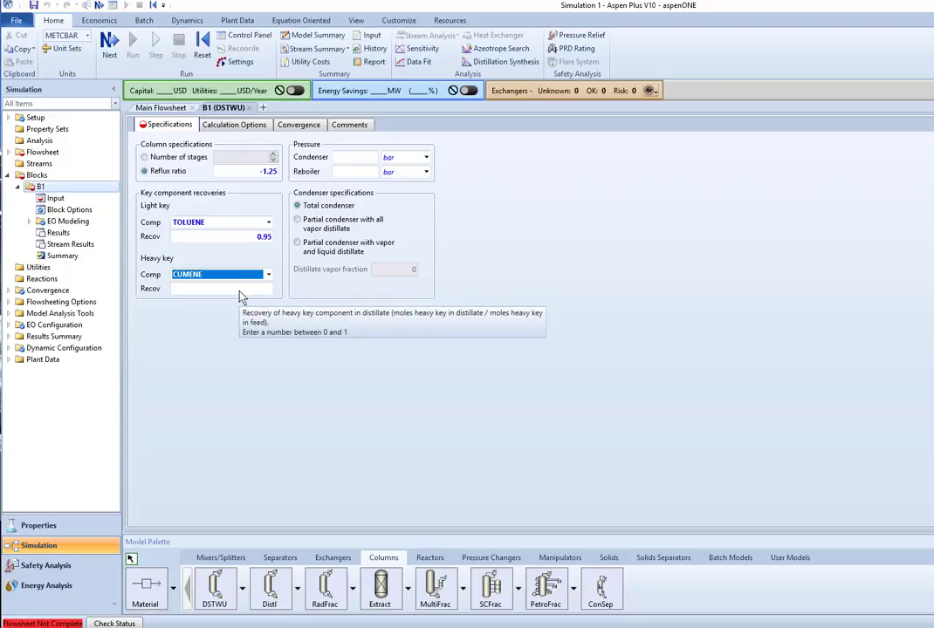
pyautogui.click(238, 290)
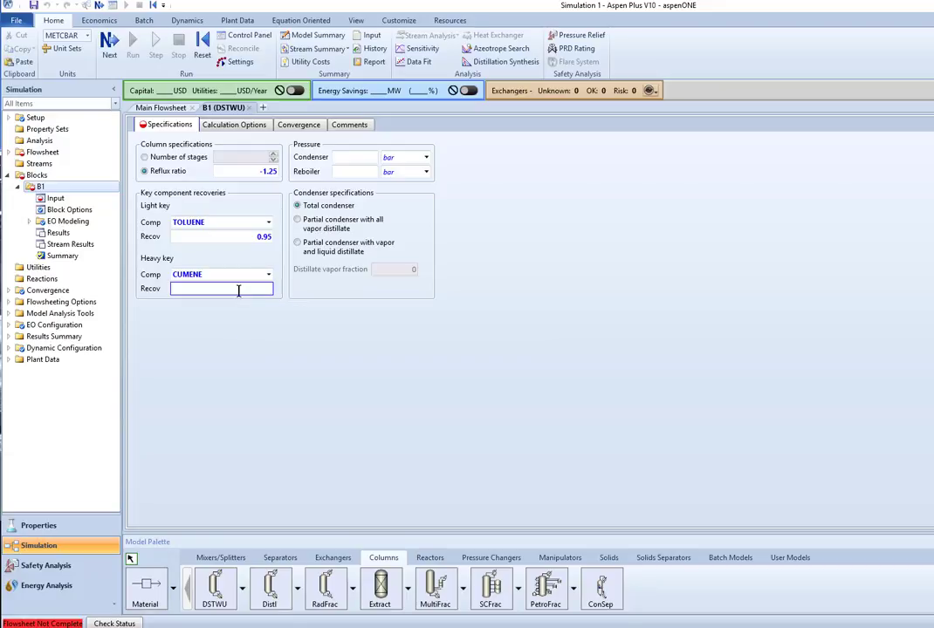
pyautogui.write('0.05')
pyautogui.press('Return')
# Set both the condenser and reboiler pressures of B1 to 1 atm
pyautogui.click(357, 158)
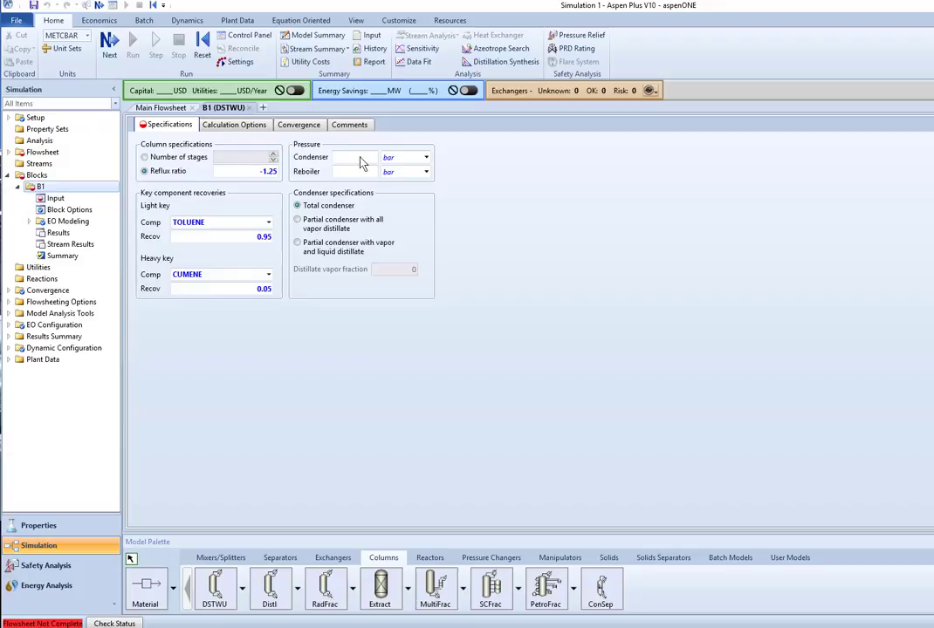
pyautogui.write('1')
pyautogui.click(397, 158)
pyautogui.press('Up')
pyautogui.press('Up')
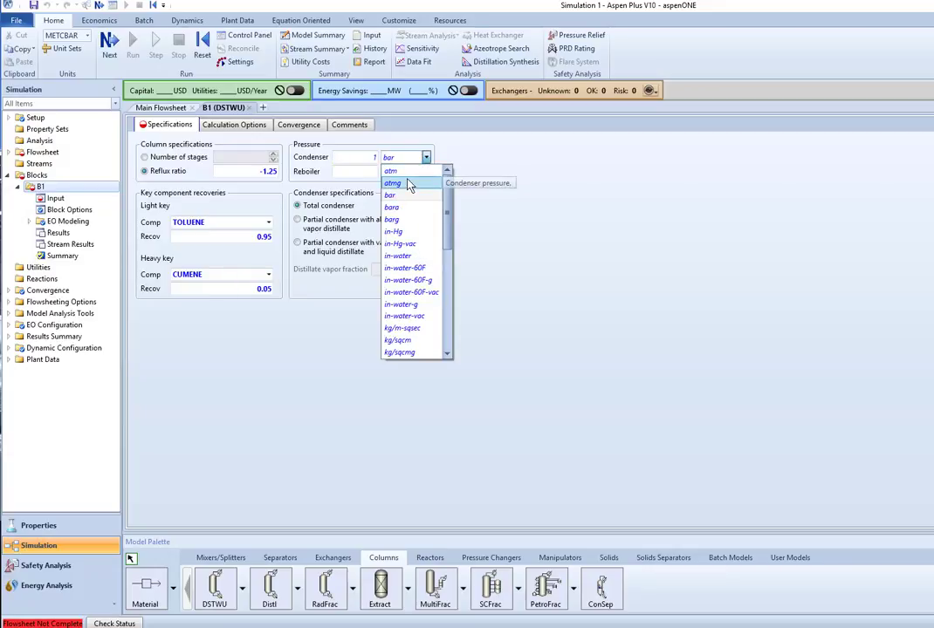
pyautogui.press('Return')
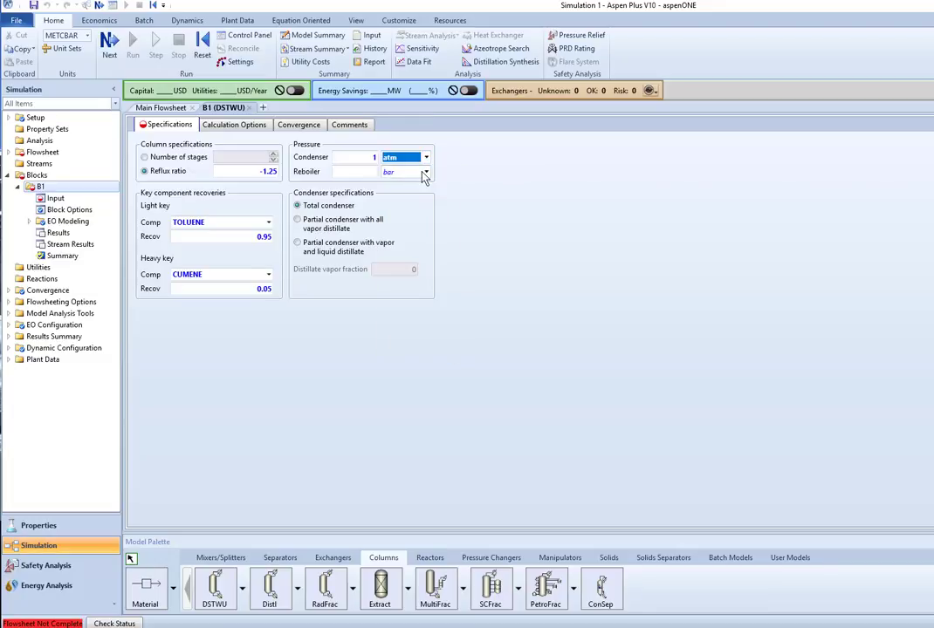
pyautogui.click(365, 171)
pyautogui.write('1')
pyautogui.press('Tab')
pyautogui.click(425, 172)
pyautogui.click(416, 191)
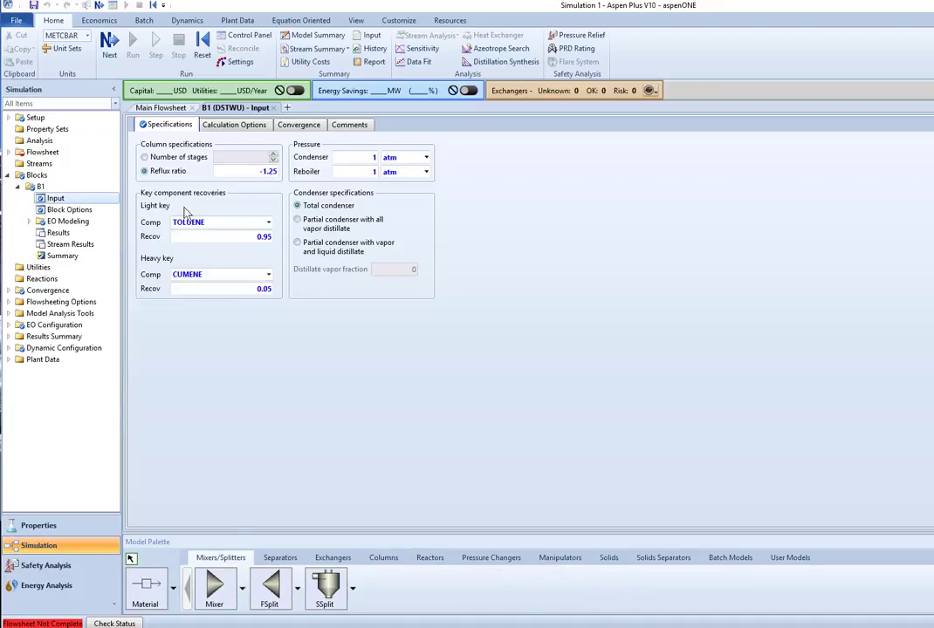
# Draw feed stream S1 into B1, plus distillate S2 from the top and bottoms S3
pyautogui.click(155, 110)
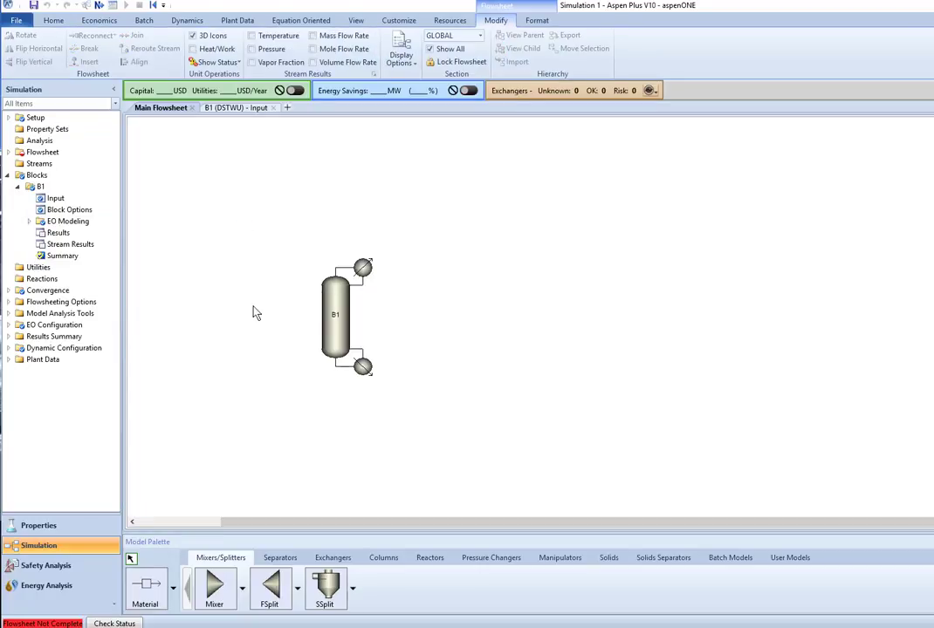
pyautogui.click(146, 587)
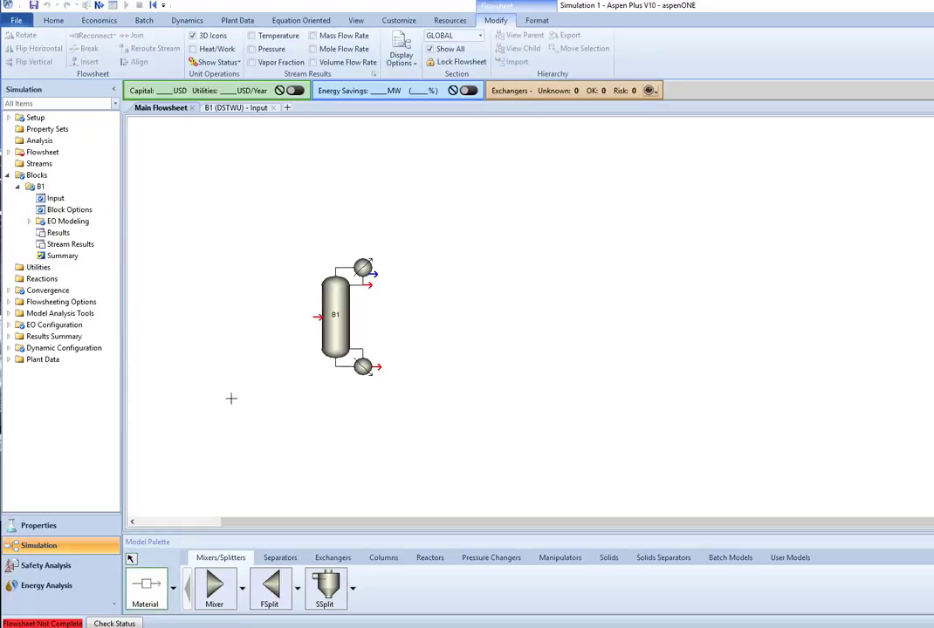
pyautogui.click(314, 318)
pyautogui.click(243, 316)
pyautogui.click(367, 286)
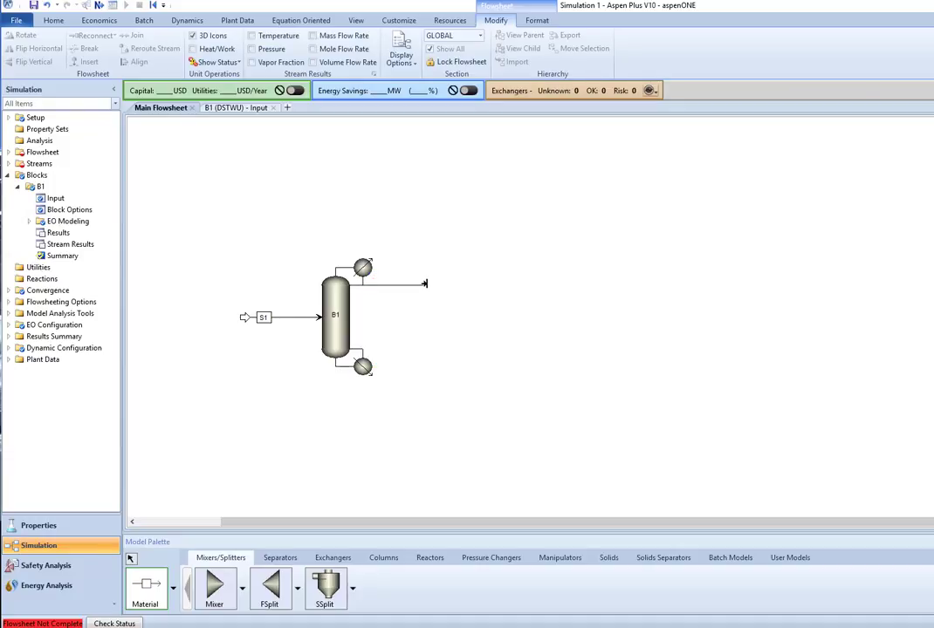
pyautogui.click(426, 287)
pyautogui.click(375, 366)
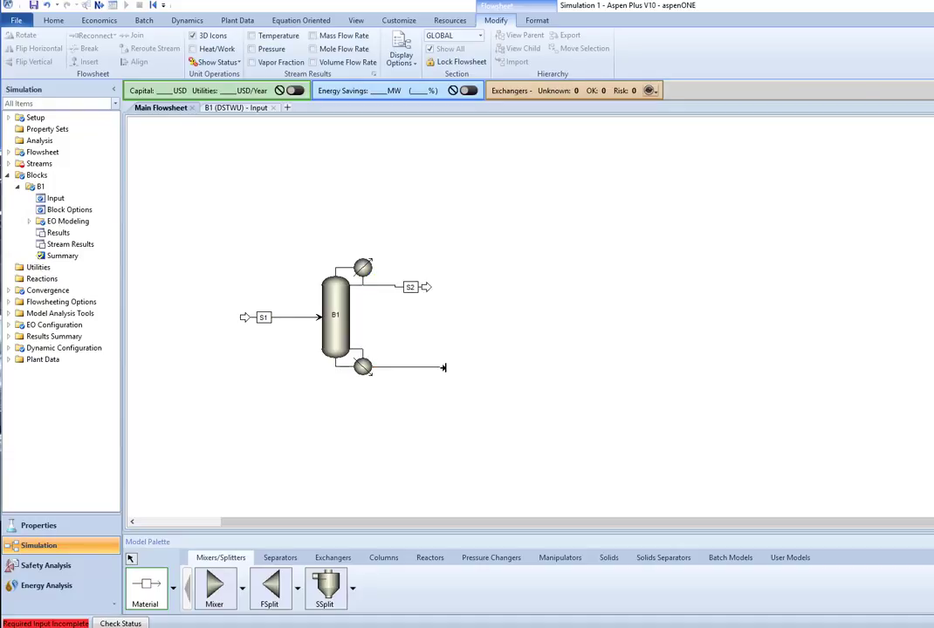
pyautogui.click(441, 366)
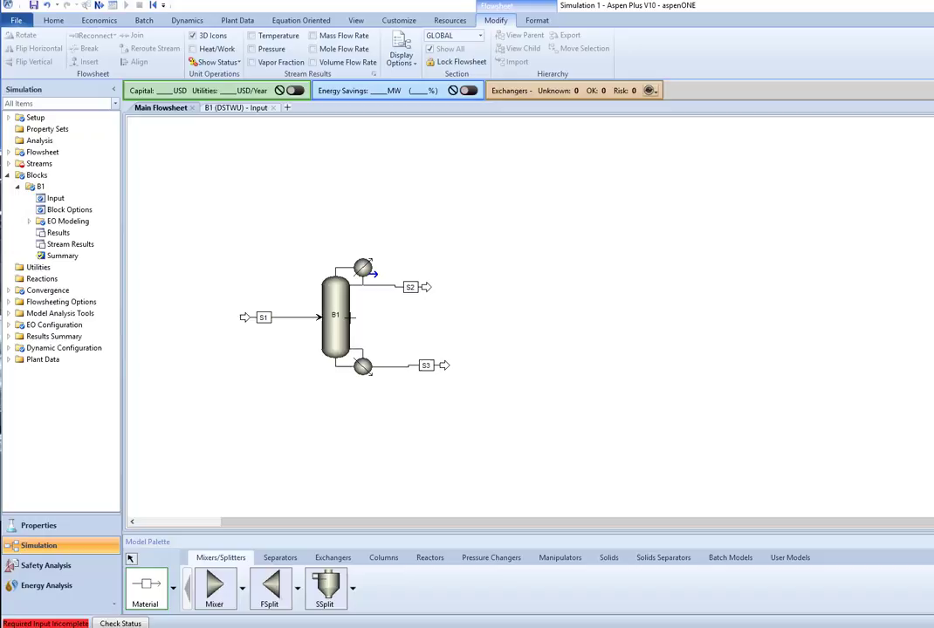
# Rename stream S1 to FEED and drag its inlet further left of column B1
pyautogui.click(131, 560)
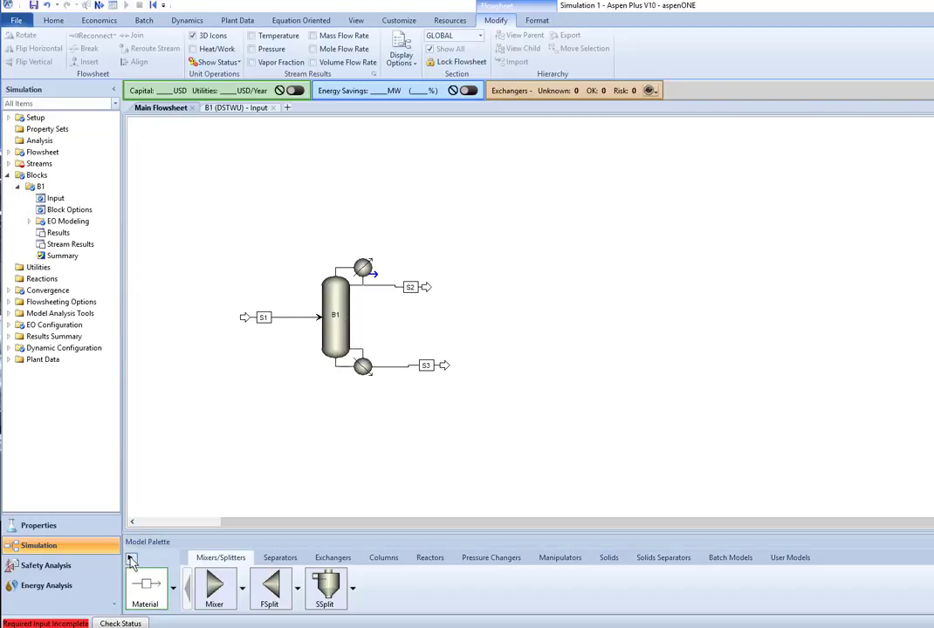
pyautogui.click(265, 321)
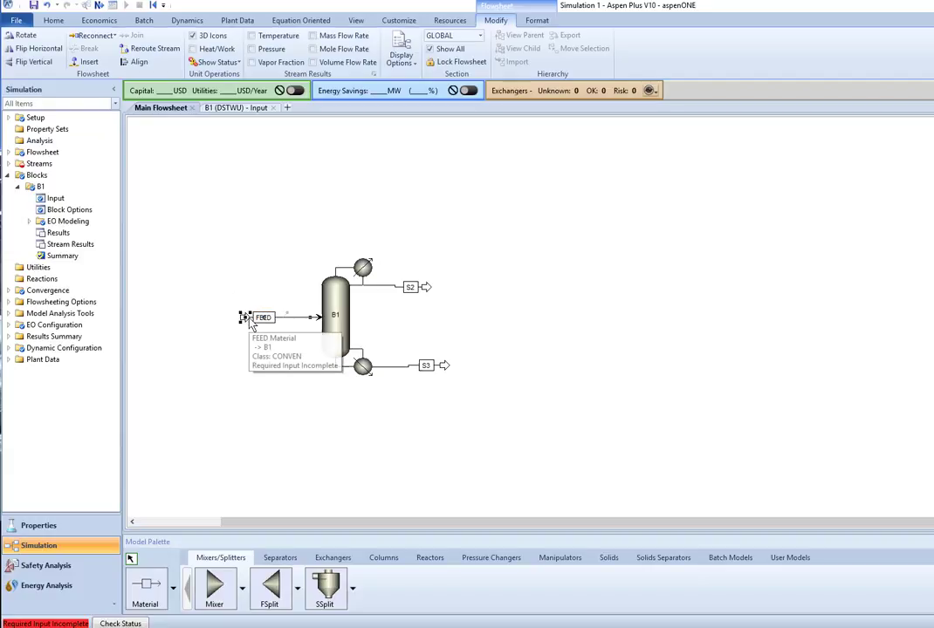
pyautogui.click(247, 319)
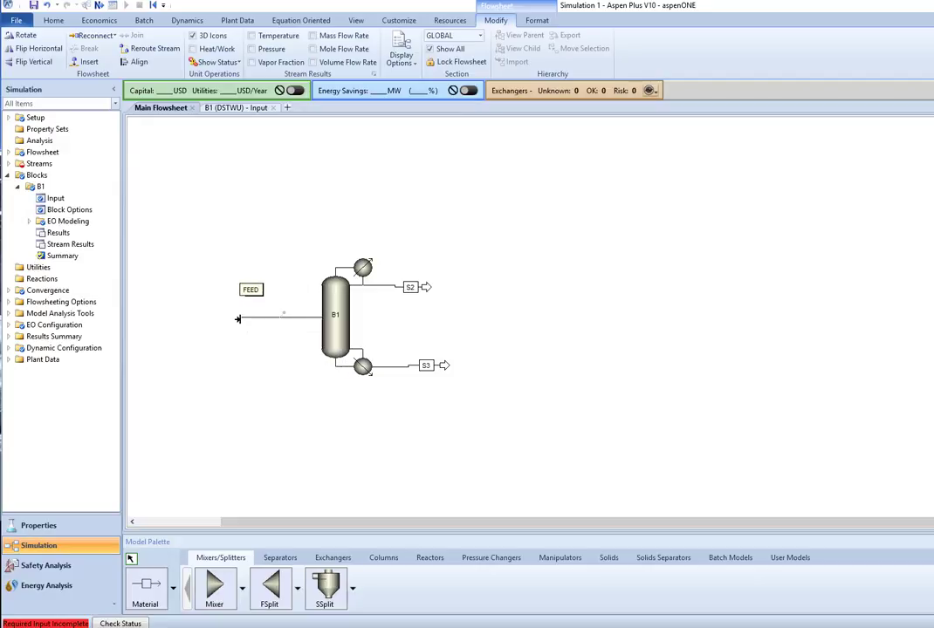
pyautogui.moveTo(251, 323); pyautogui.dragTo(215, 317)
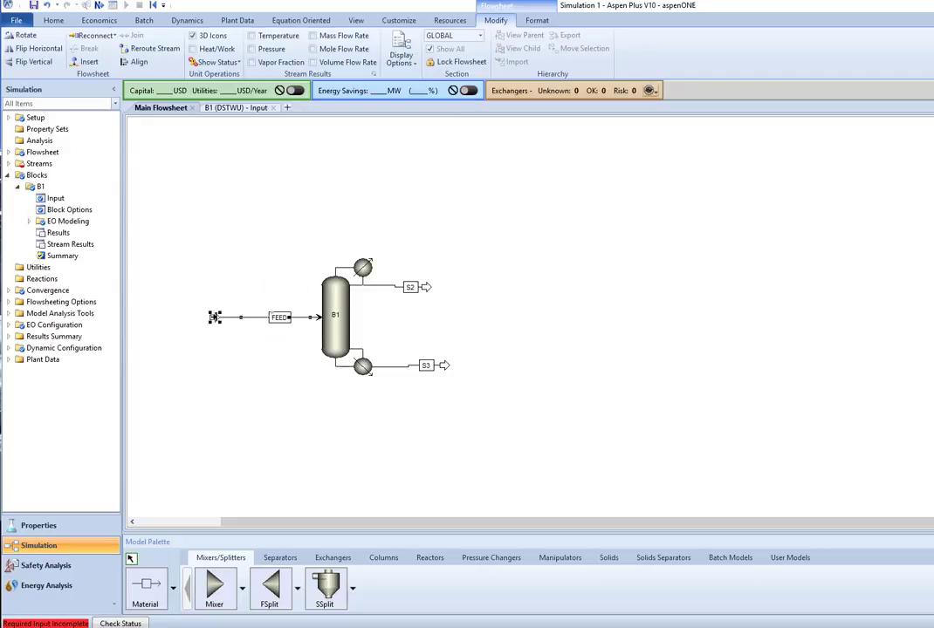
pyautogui.click(280, 317)
pyautogui.click(214, 316)
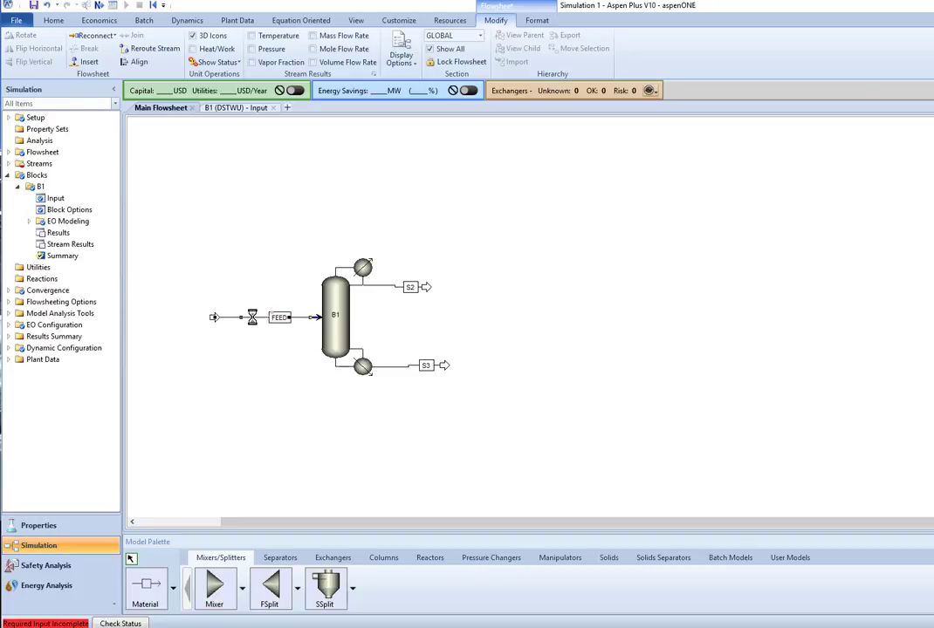
# Enter FEED as 1 atm, vapor fraction 1, 100 kmol/hr with toluene 0.3, benzene 0.4, cumene 0.3
pyautogui.doubleClick(279, 318)
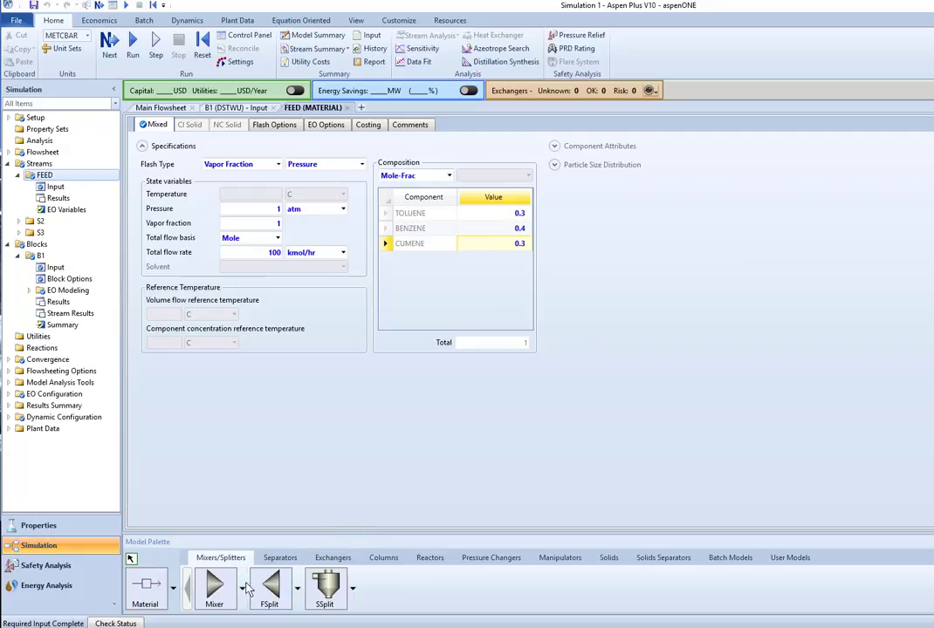
pyautogui.click(214, 107)
pyautogui.click(179, 109)
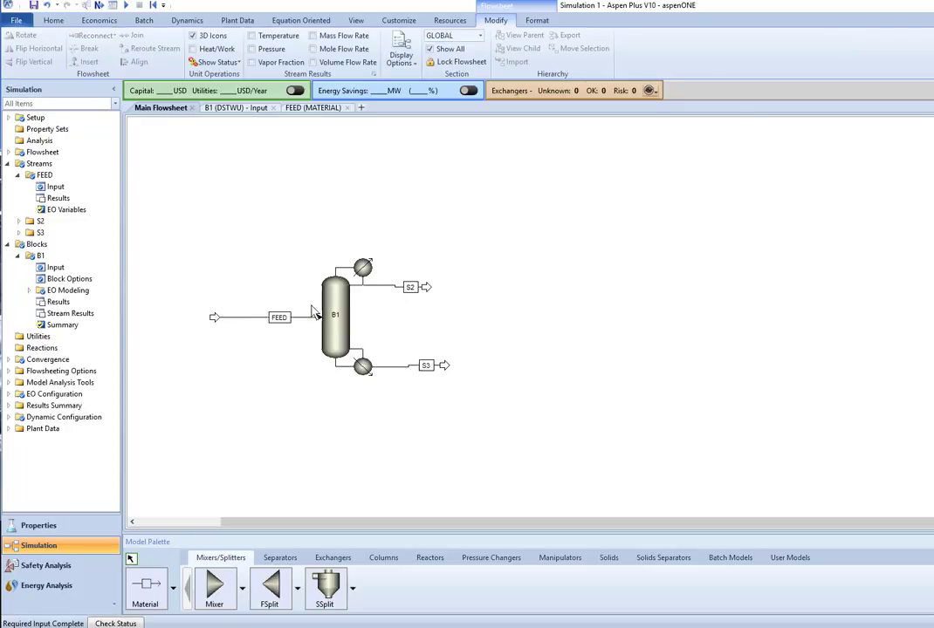
# Run the simulation from the Home ribbon, then go back to B1's input specifications
pyautogui.click(53, 20)
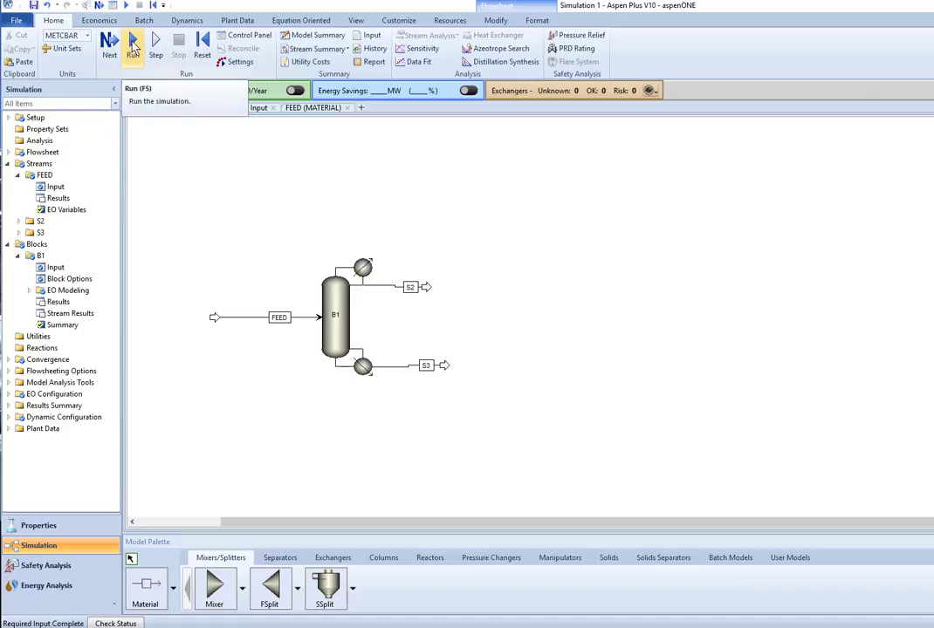
pyautogui.click(133, 44)
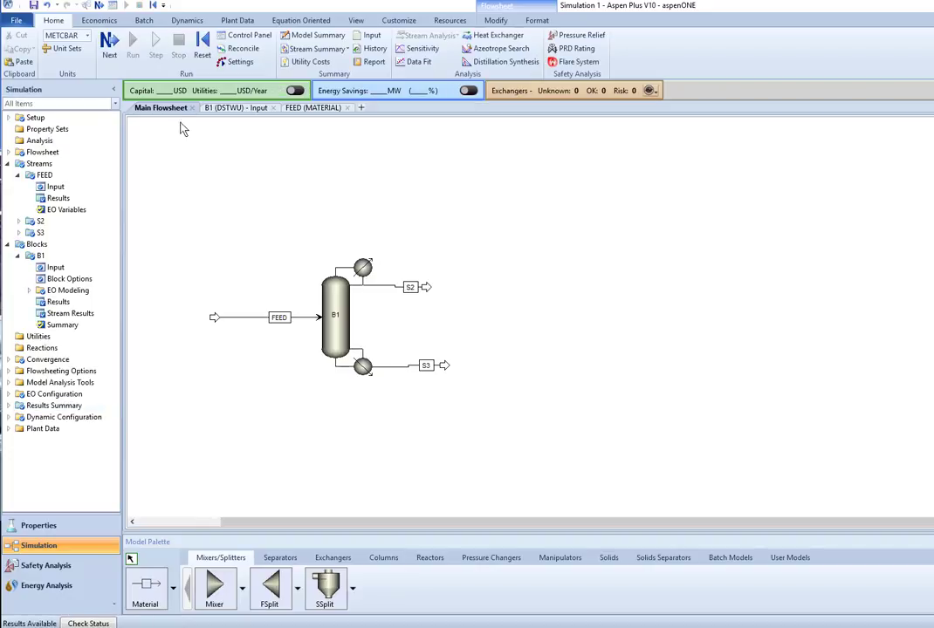
pyautogui.click(236, 109)
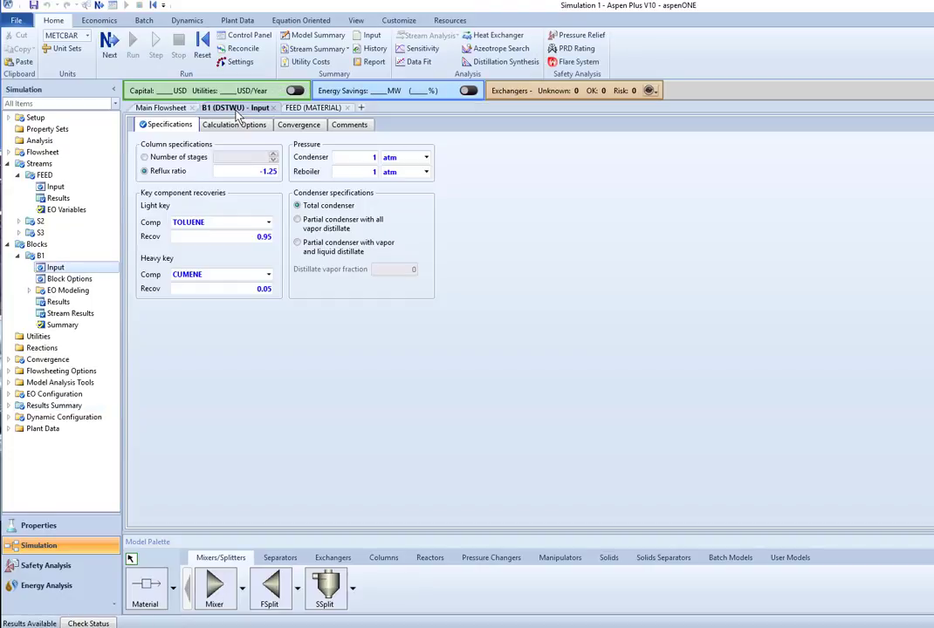
# Open B1 Results: minimum reflux 0.769559, actual reflux 0.961949, 11.1988 stages, feed stage 6.25309
pyautogui.click(51, 302)
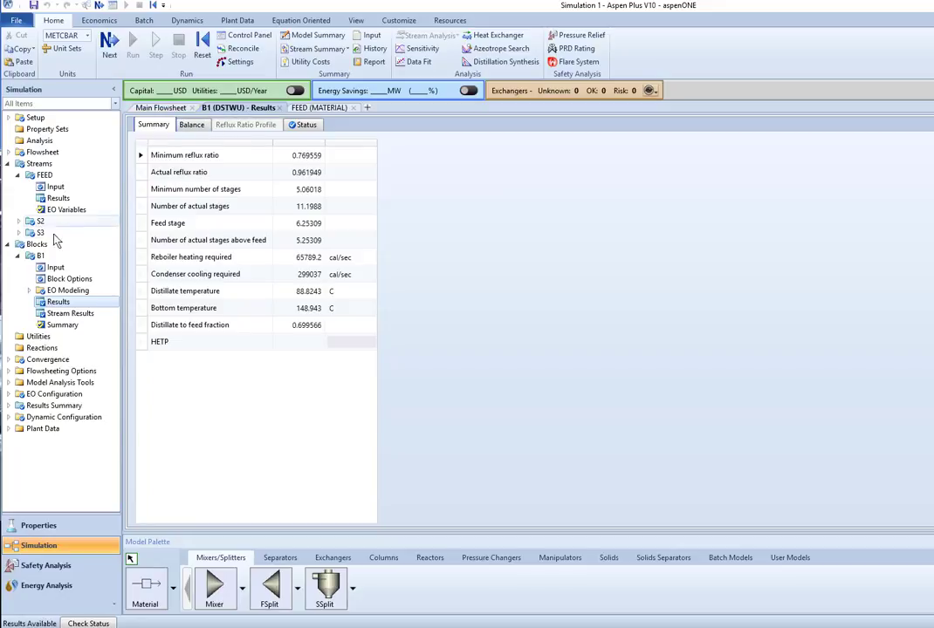
# Enable B1's reflux-ratio table for 6 to 15 stages with 5 significant digits, then rerun
pyautogui.click(168, 167)
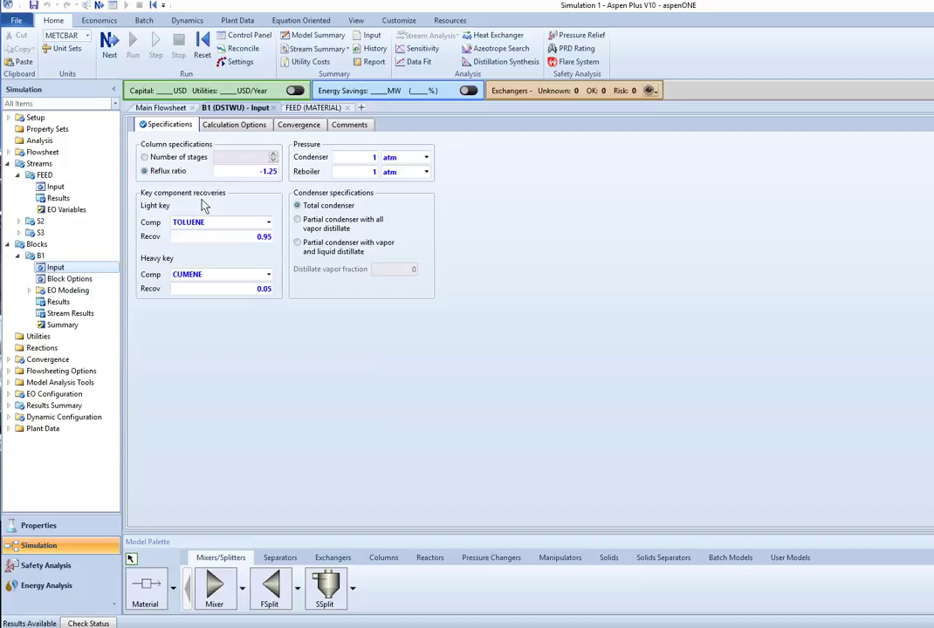
pyautogui.click(250, 127)
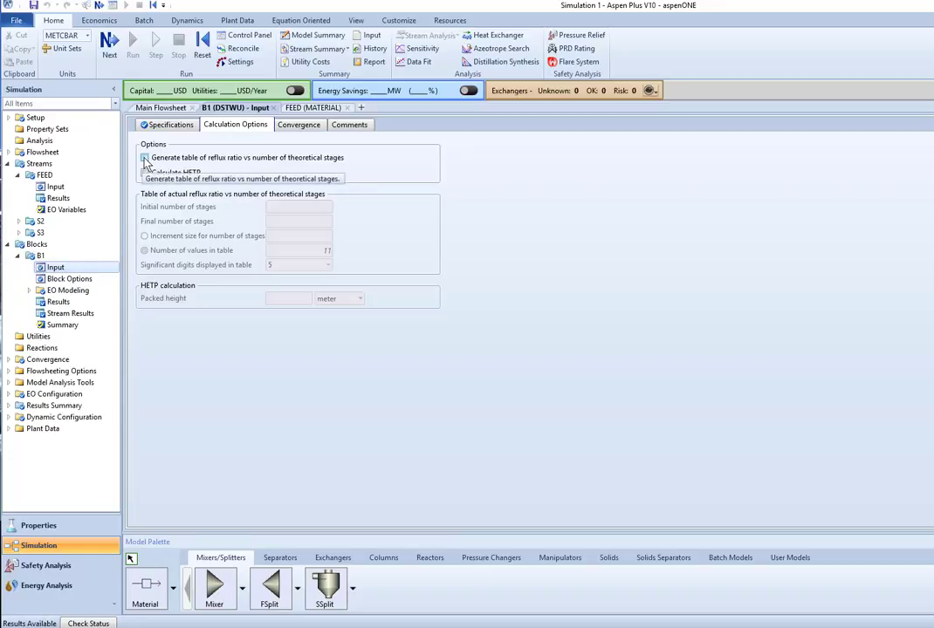
pyautogui.click(144, 159)
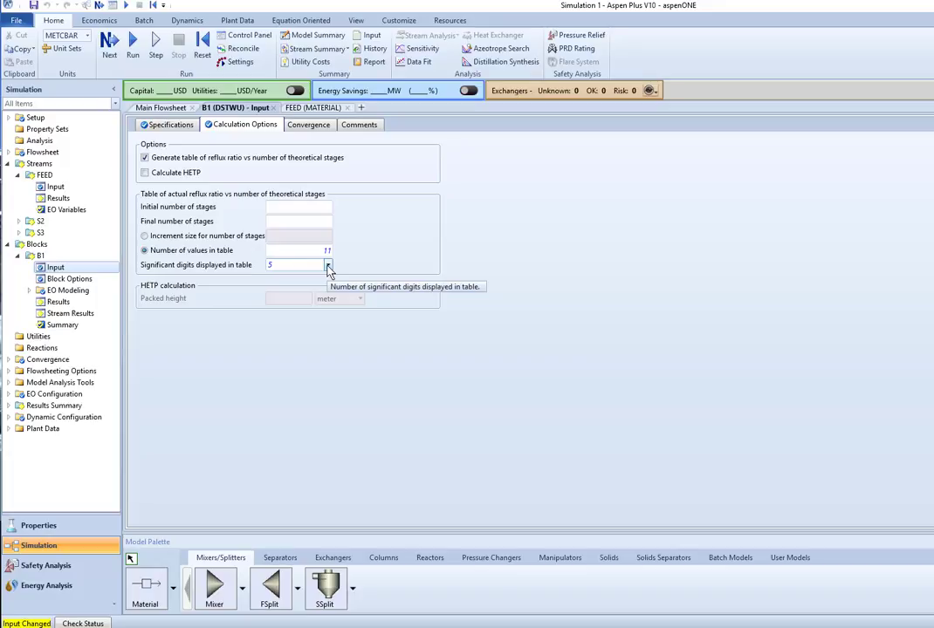
pyautogui.click(328, 266)
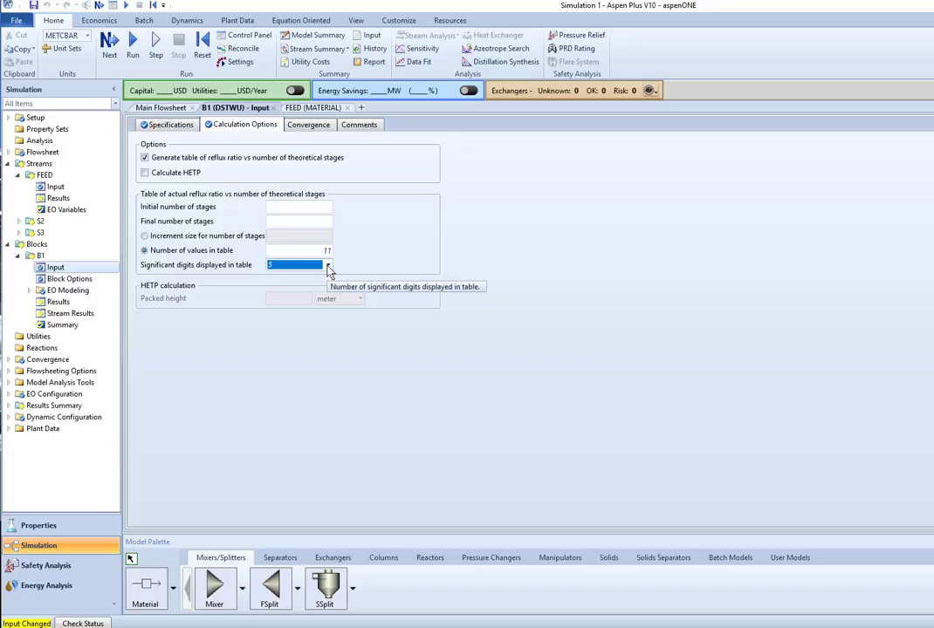
pyautogui.click(328, 267)
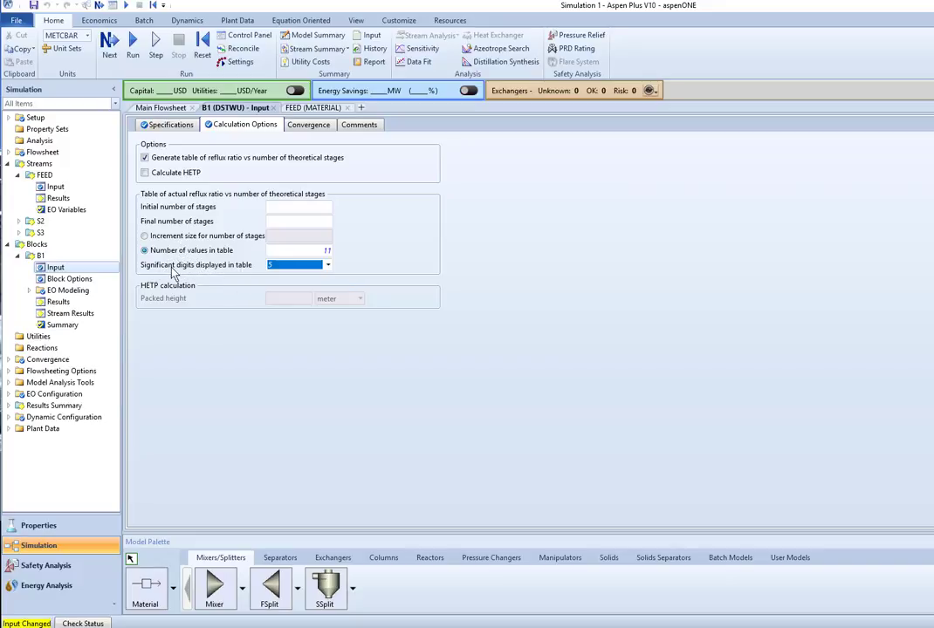
pyautogui.click(279, 207)
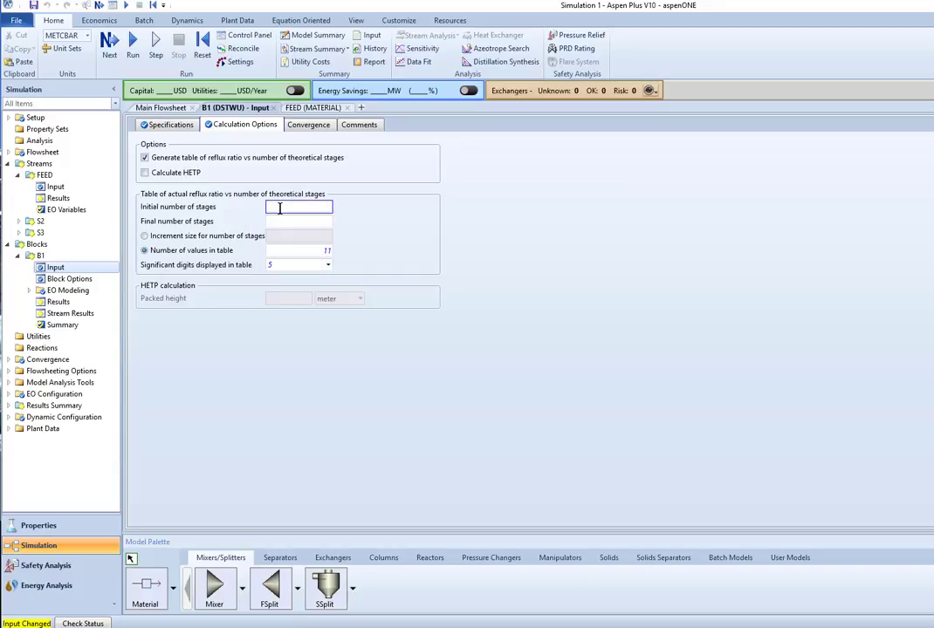
pyautogui.write('6')
pyautogui.click(277, 224)
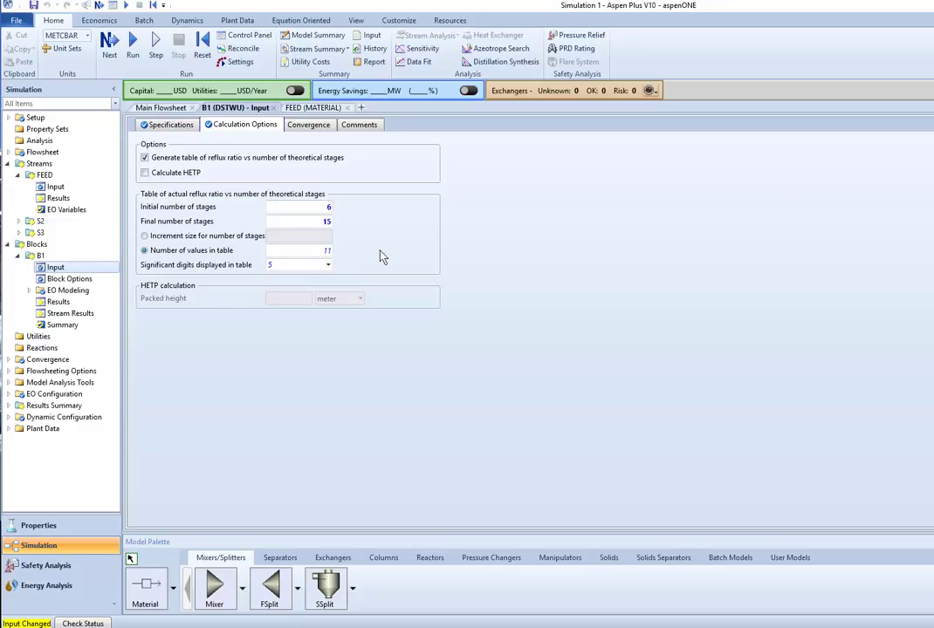
pyautogui.click(343, 284)
pyautogui.click(132, 45)
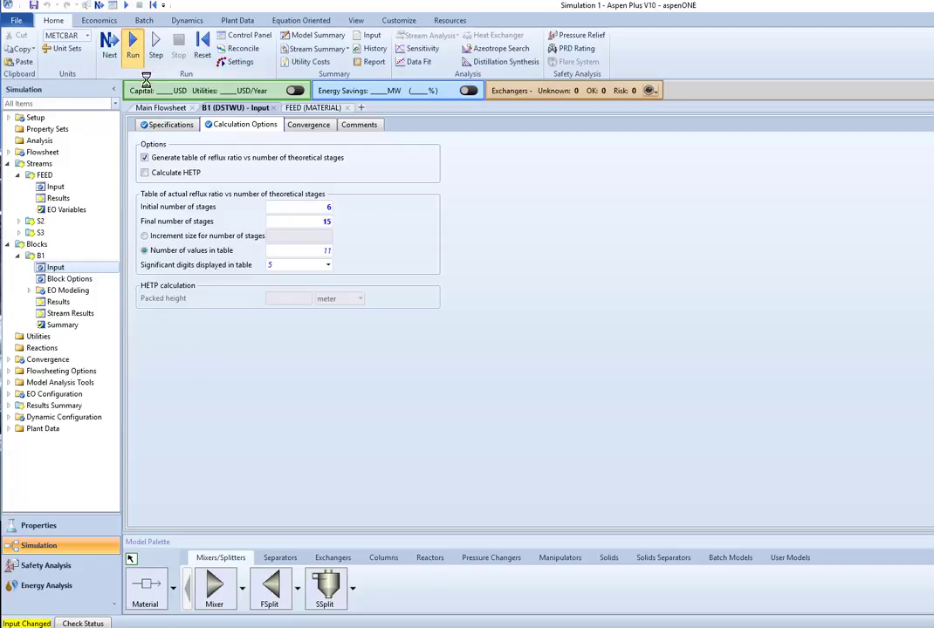
# Check B1's reflux ratio profile, 4.65976 at 6 stages down to 0.868297 at 15
pyautogui.click(58, 303)
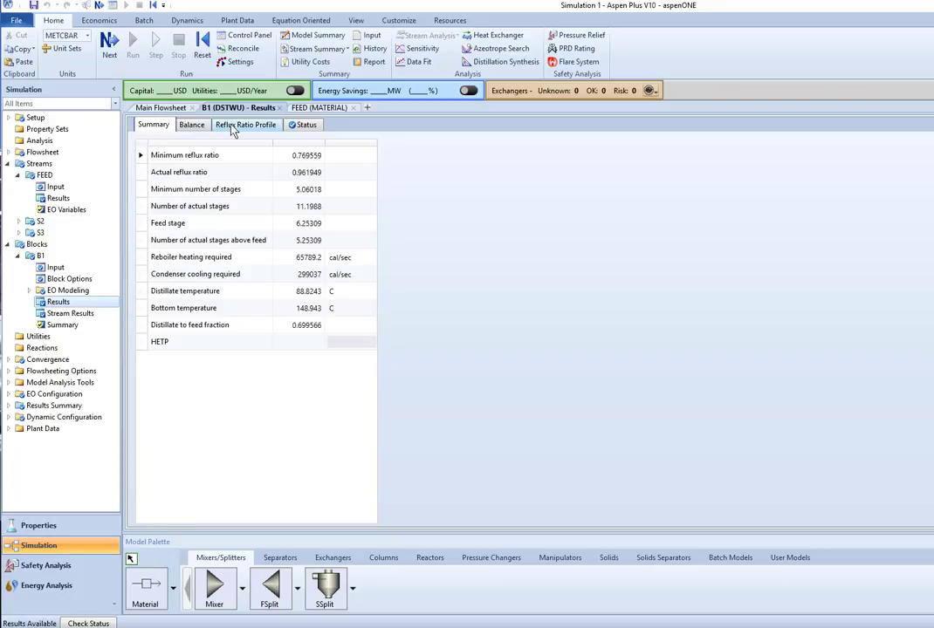
pyautogui.click(257, 127)
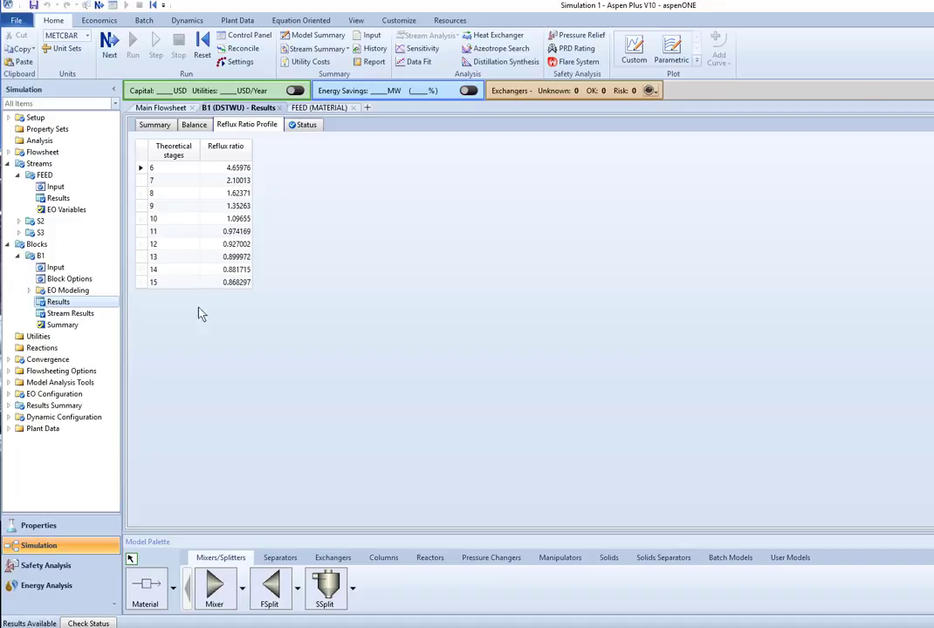
pyautogui.click(50, 266)
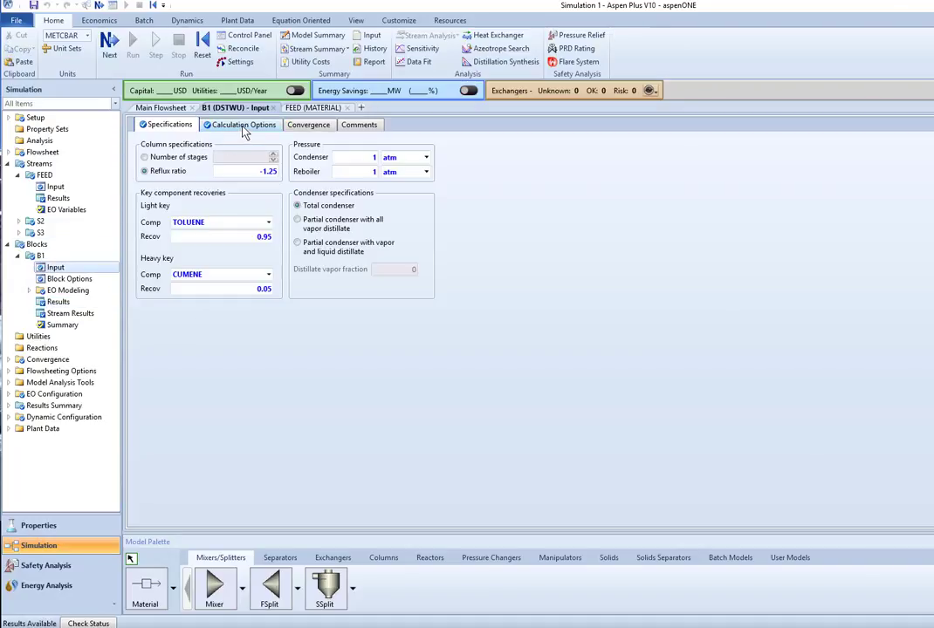
# Switch B1 from the reflux table to HETP with a 0.8 m packed height, and rerun
pyautogui.click(241, 127)
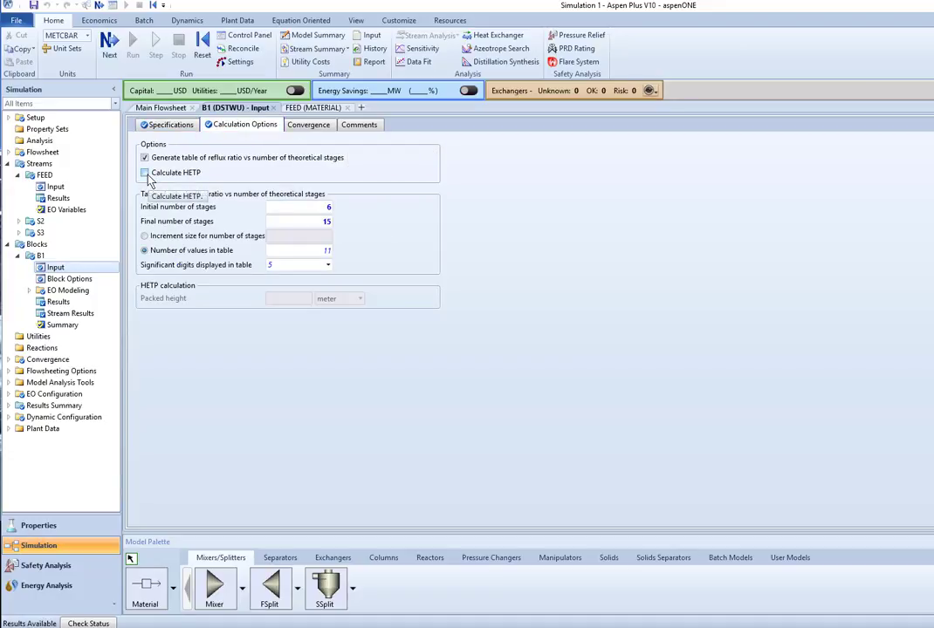
pyautogui.click(146, 174)
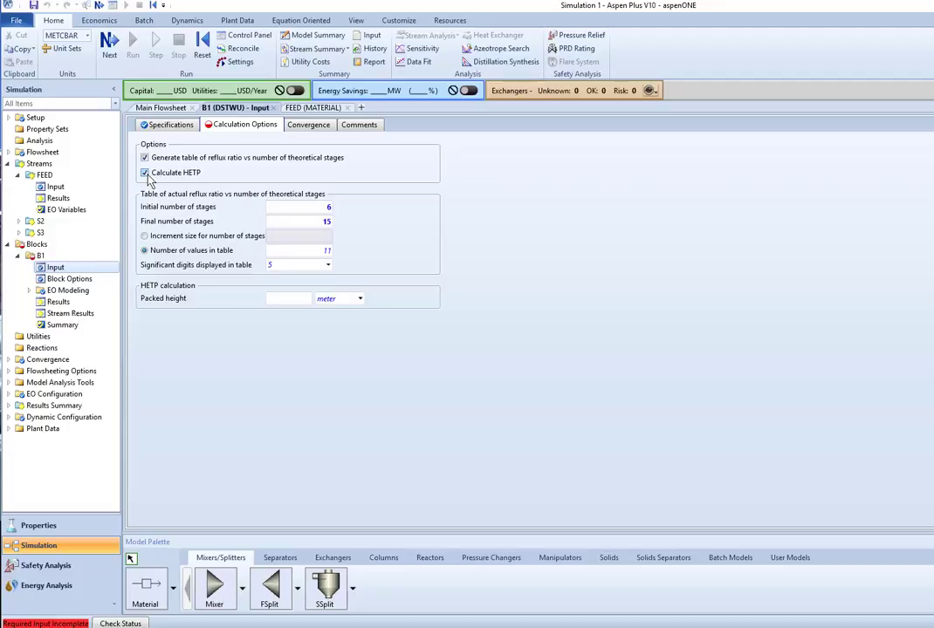
pyautogui.click(145, 158)
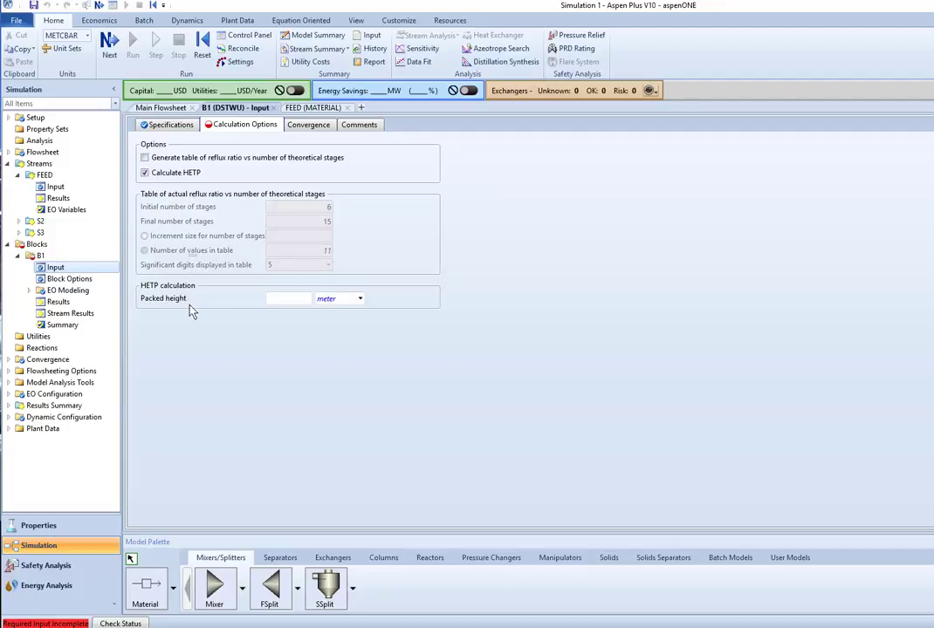
pyautogui.click(297, 300)
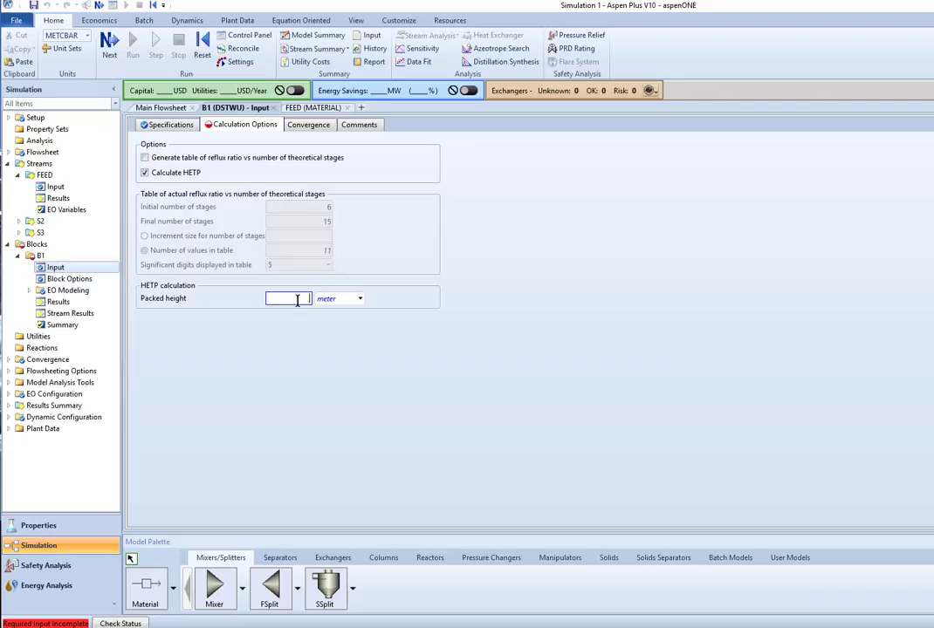
pyautogui.write('8')
pyautogui.click(402, 327)
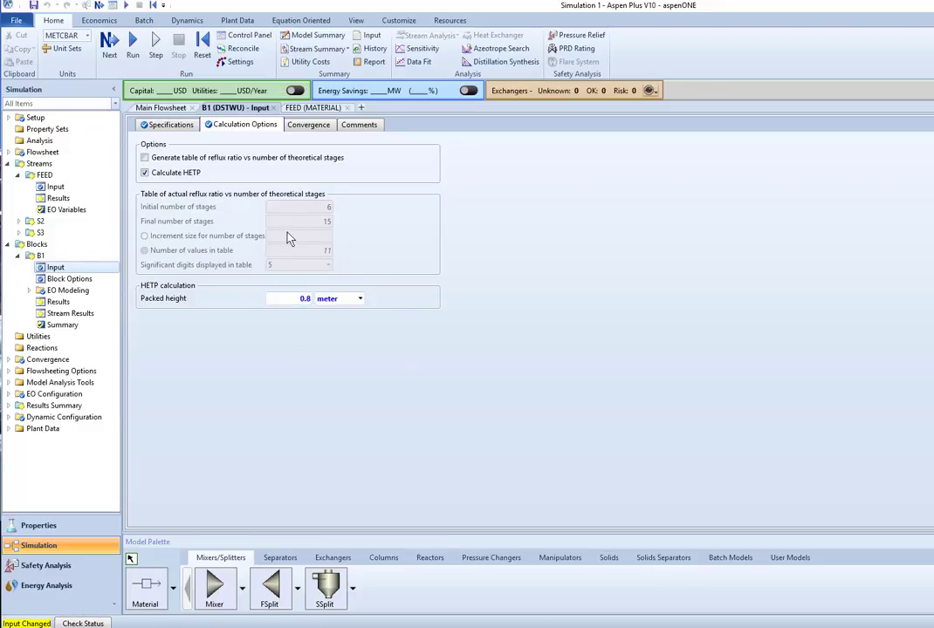
pyautogui.click(133, 44)
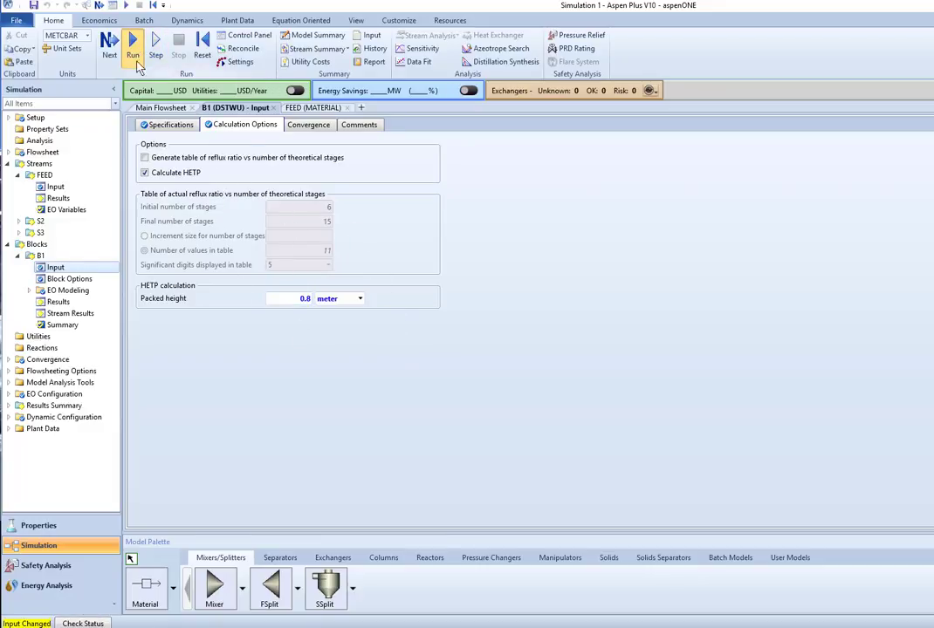
# Read B1's HETP of 0.0714363 m and its 100 kmol/hr, 9494.59 kg/hr balance
pyautogui.click(58, 302)
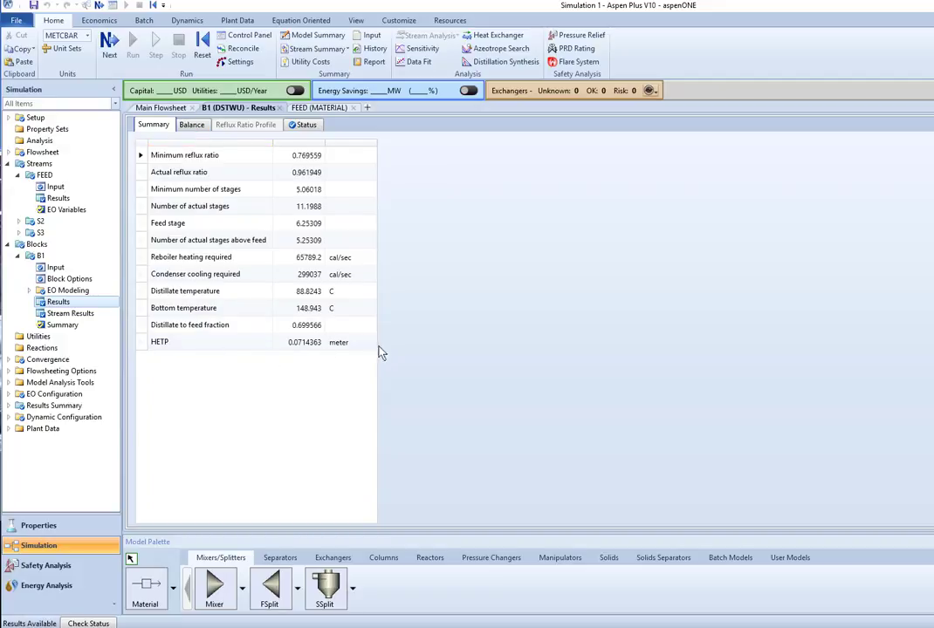
pyautogui.click(355, 343)
pyautogui.click(194, 127)
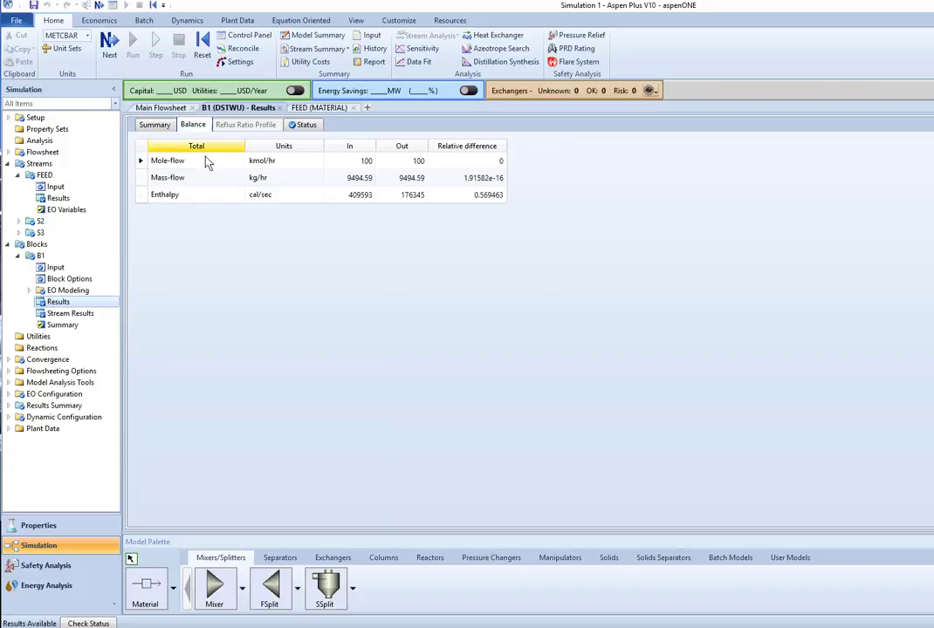